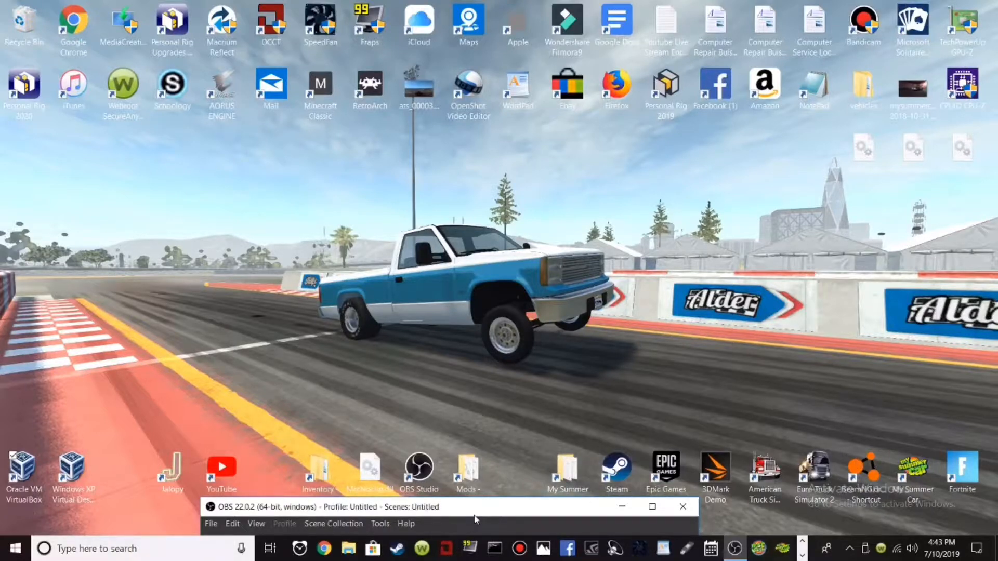
# Move the OBS window down out of the way and open Oracle VM VirtualBox.
pyautogui.moveTo(475, 514); pyautogui.dragTo(474, 538)
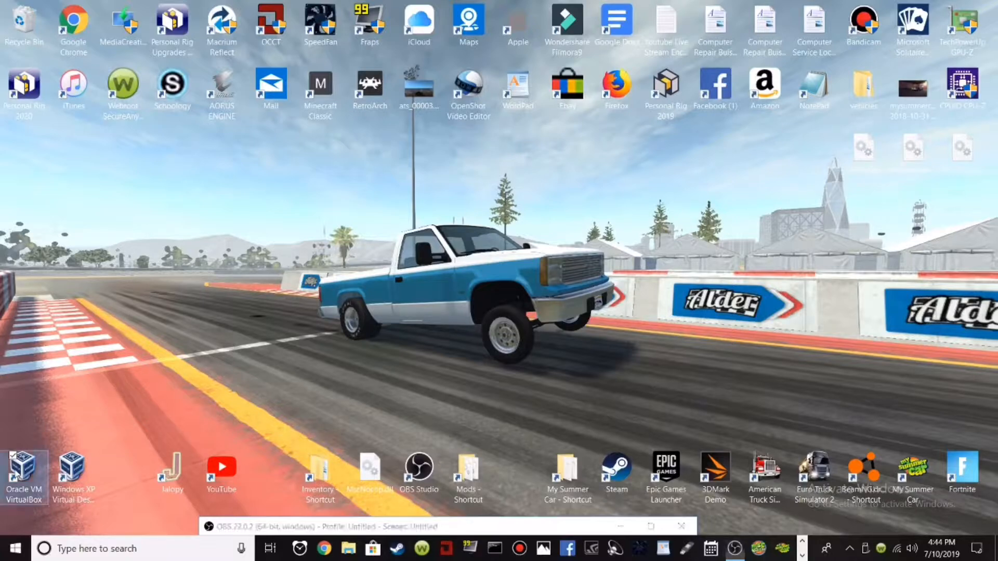
pyautogui.doubleClick(21, 470)
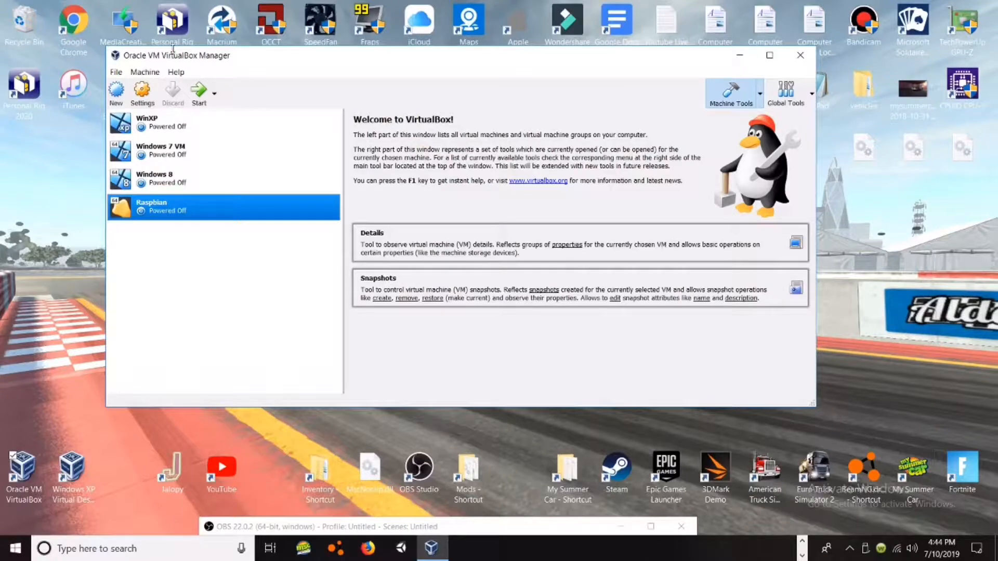
# Begin a new virtual machine with the type Linux and the version Other Linux (64-bit).
pyautogui.click(117, 90)
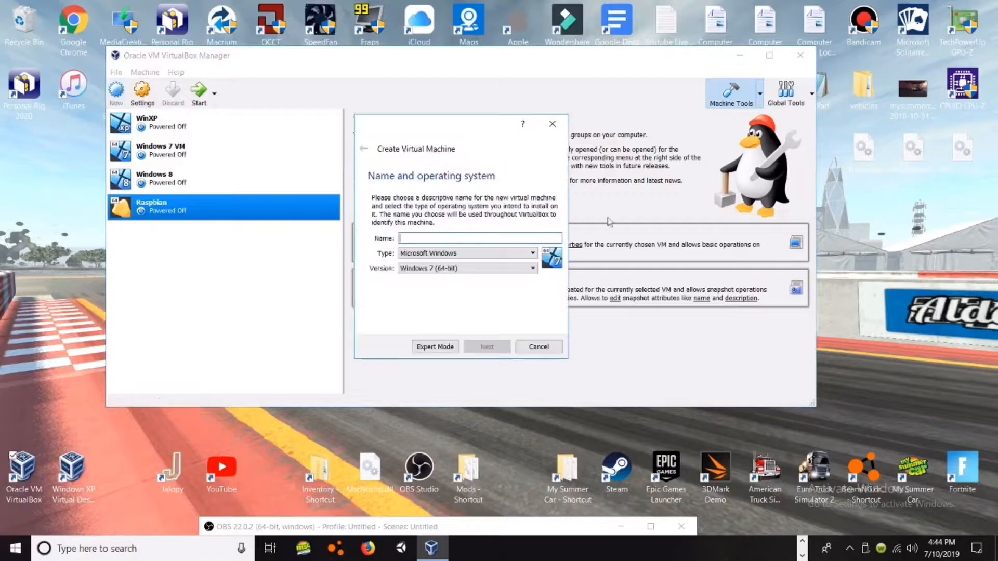
pyautogui.click(445, 258)
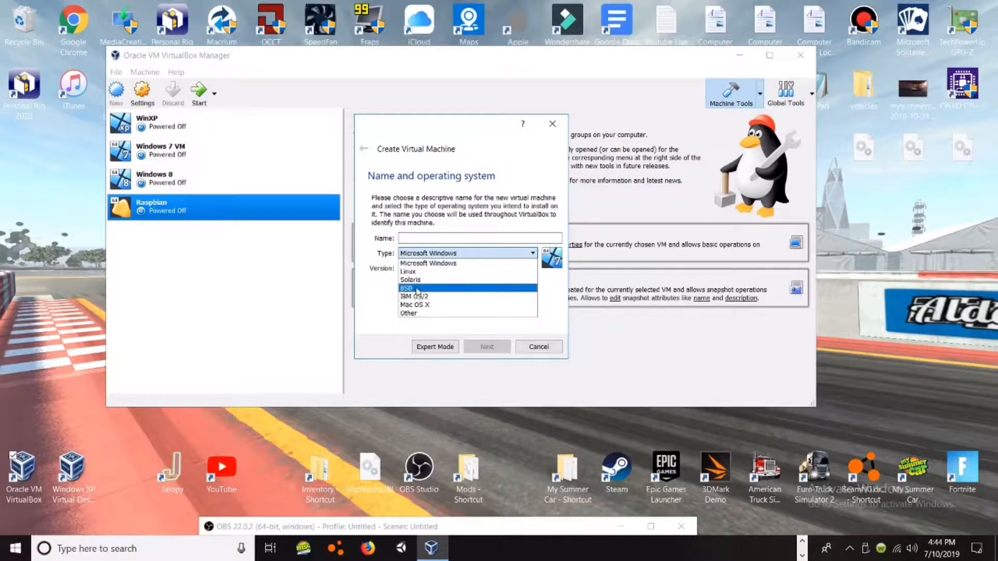
pyautogui.click(409, 272)
pyautogui.click(427, 268)
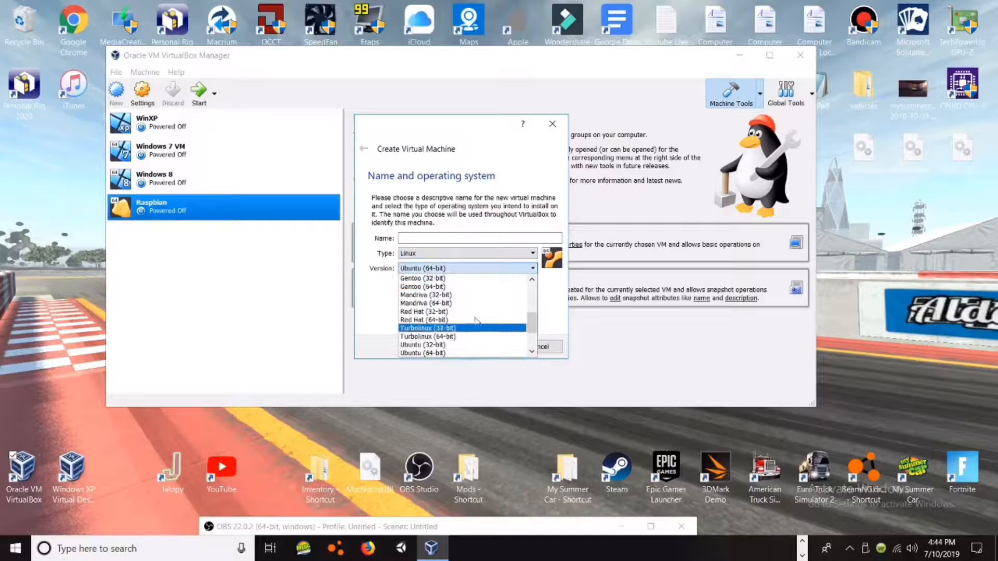
pyautogui.scroll(-2, 478, 317)
pyautogui.scroll(7, 470, 338)
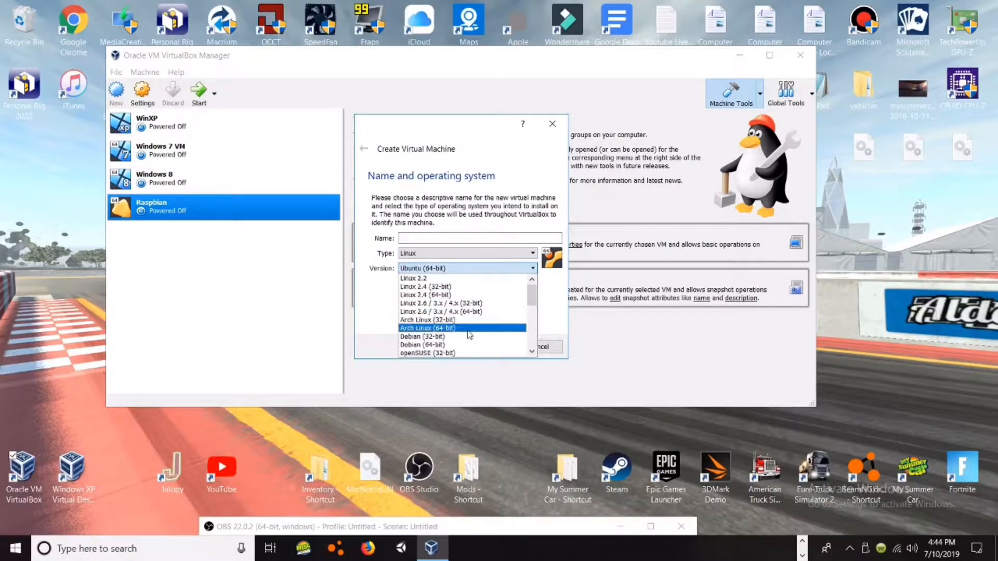
pyautogui.scroll(-4, 469, 335)
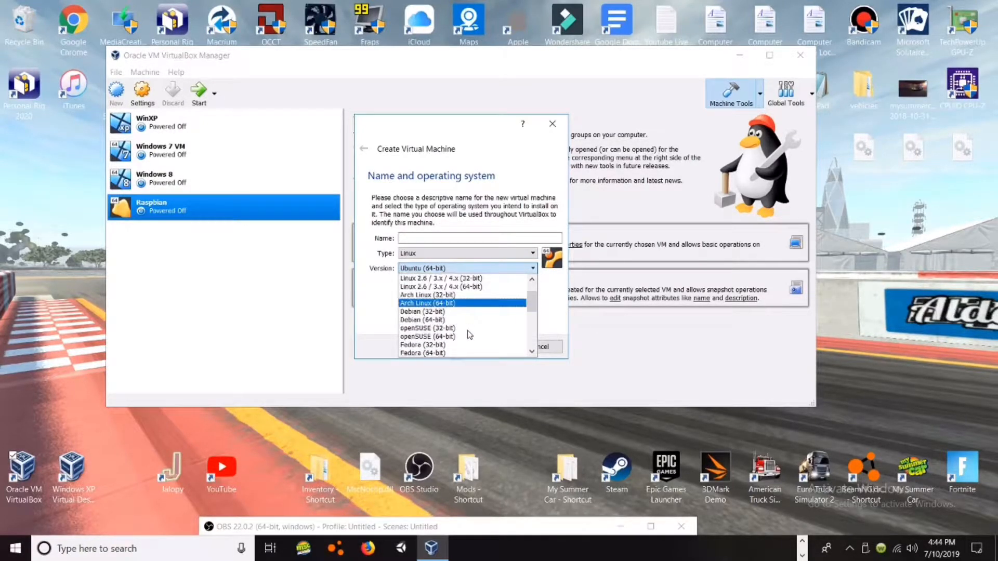
pyautogui.scroll(-4, 470, 334)
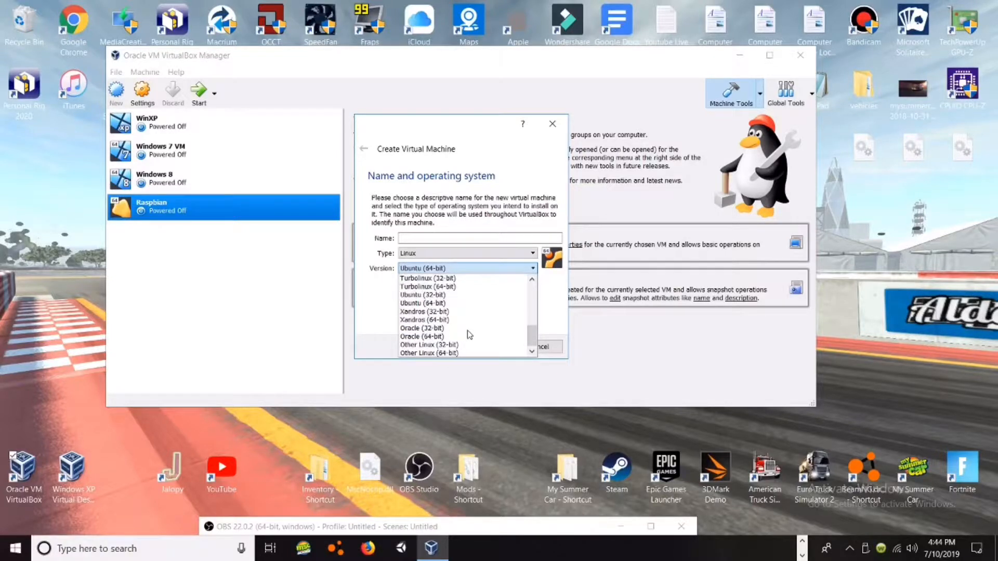
pyautogui.click(464, 354)
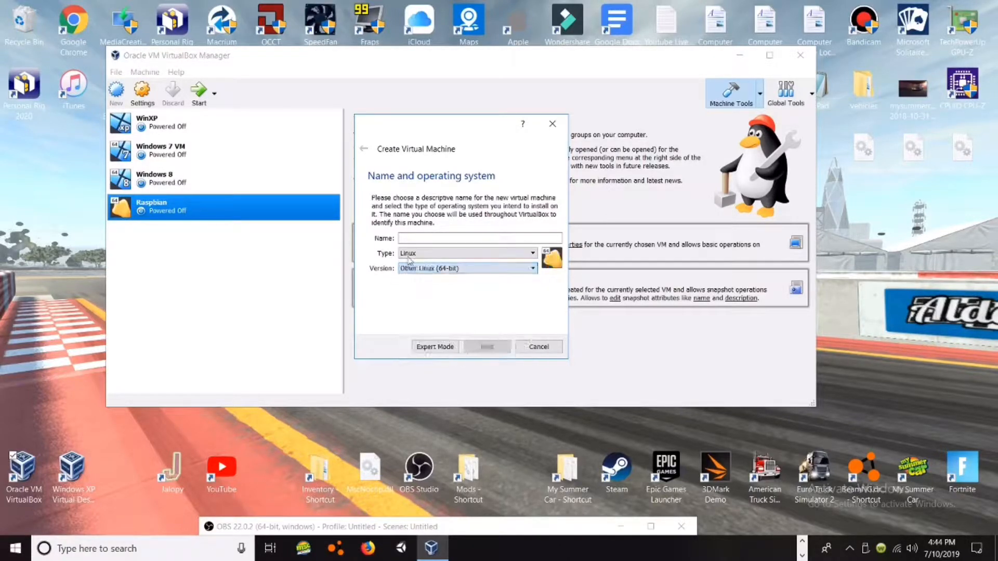
# Name the new virtual machine Rasbian and continue to its memory size.
pyautogui.click(443, 237)
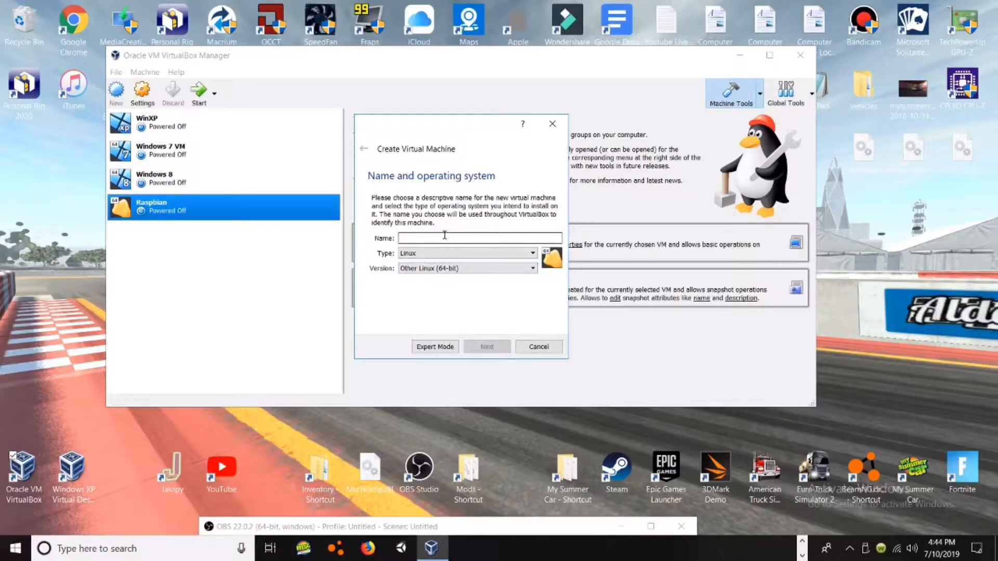
pyautogui.write('Rad')
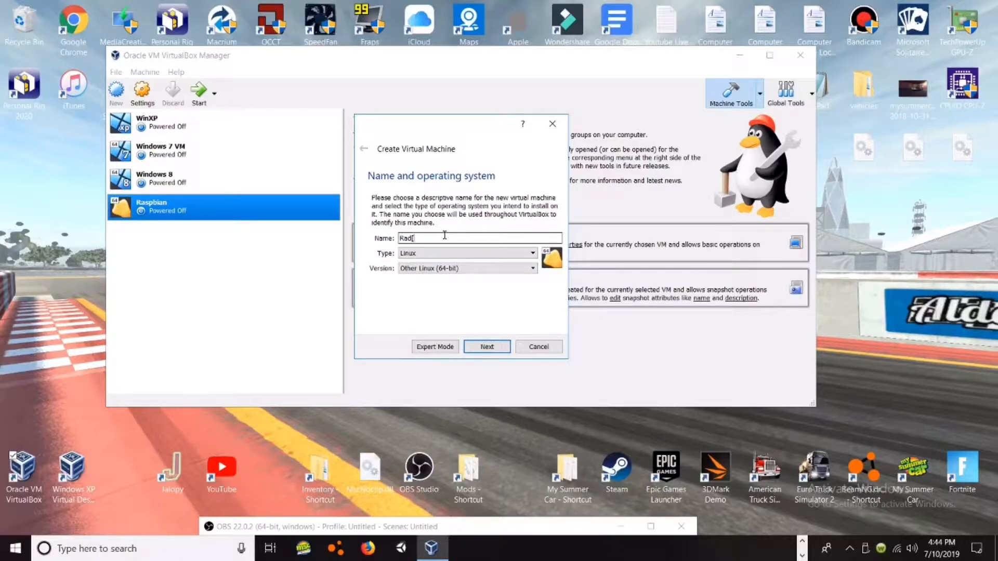
pyautogui.write('sbian')
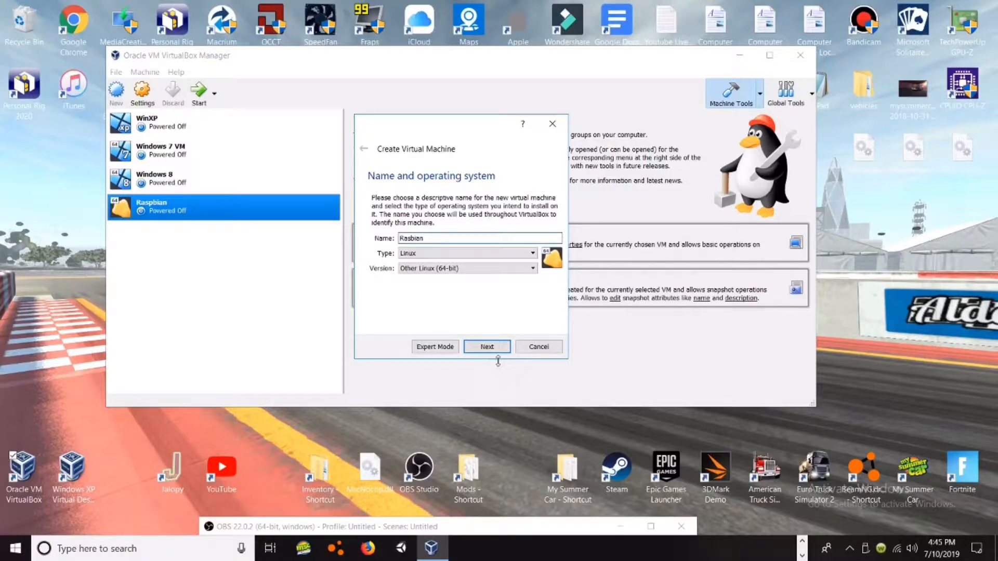
pyautogui.click(488, 347)
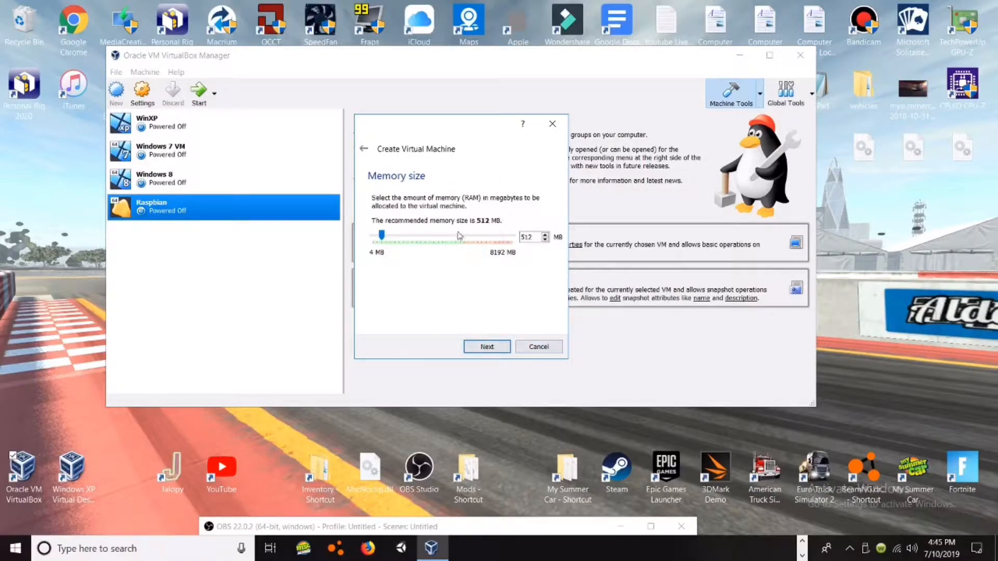
# Raise the new virtual machine's memory size above the recommended 512 MB and continue to the hard disk choice.
pyautogui.click(426, 240)
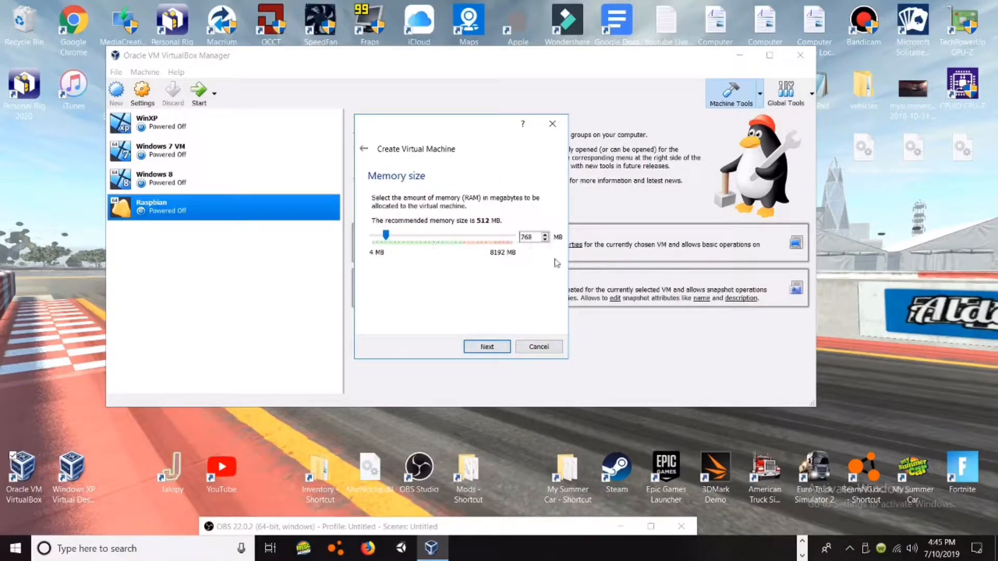
pyautogui.click(378, 237)
pyautogui.click(416, 236)
pyautogui.click(422, 235)
pyautogui.click(431, 235)
pyautogui.click(446, 235)
pyautogui.click(454, 239)
pyautogui.click(454, 239)
pyautogui.click(454, 239)
pyautogui.click(455, 240)
pyautogui.click(455, 241)
pyautogui.click(456, 243)
pyautogui.click(456, 244)
pyautogui.click(456, 243)
pyautogui.click(456, 244)
pyautogui.click(488, 350)
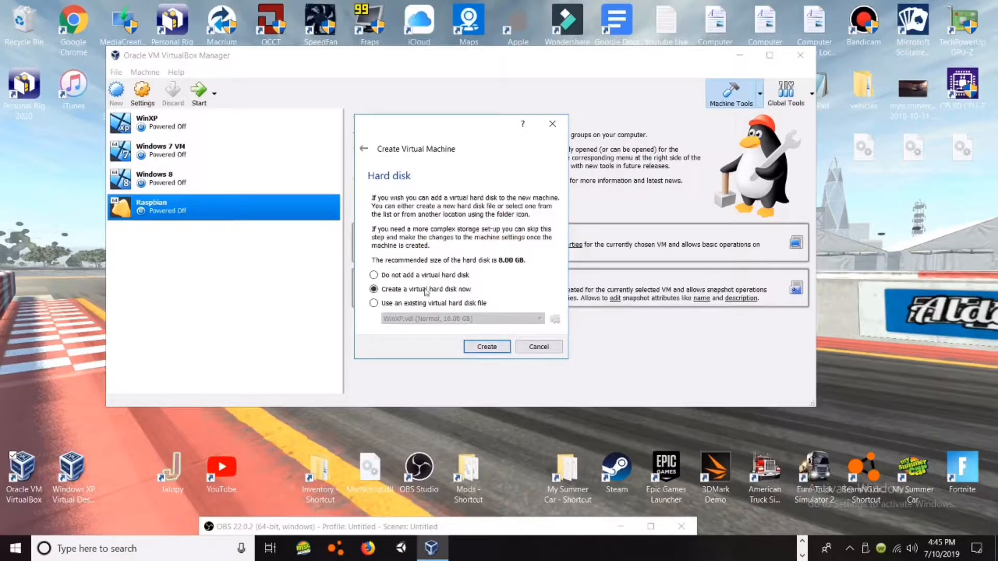
# Go through the setup of a dynamically allocated VHD disk, then cancel the disk and the new virtual machine.
pyautogui.click(502, 348)
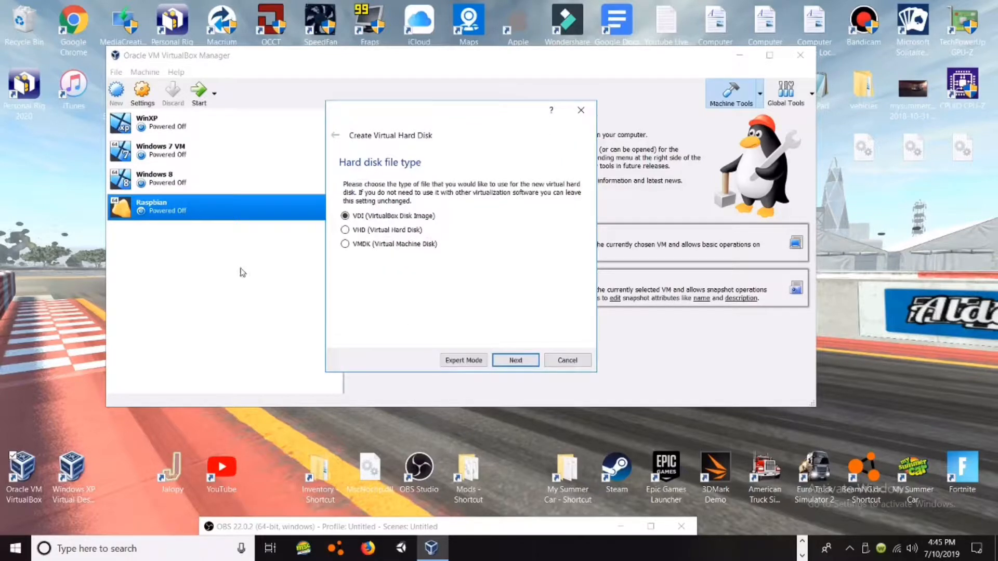
pyautogui.click(347, 231)
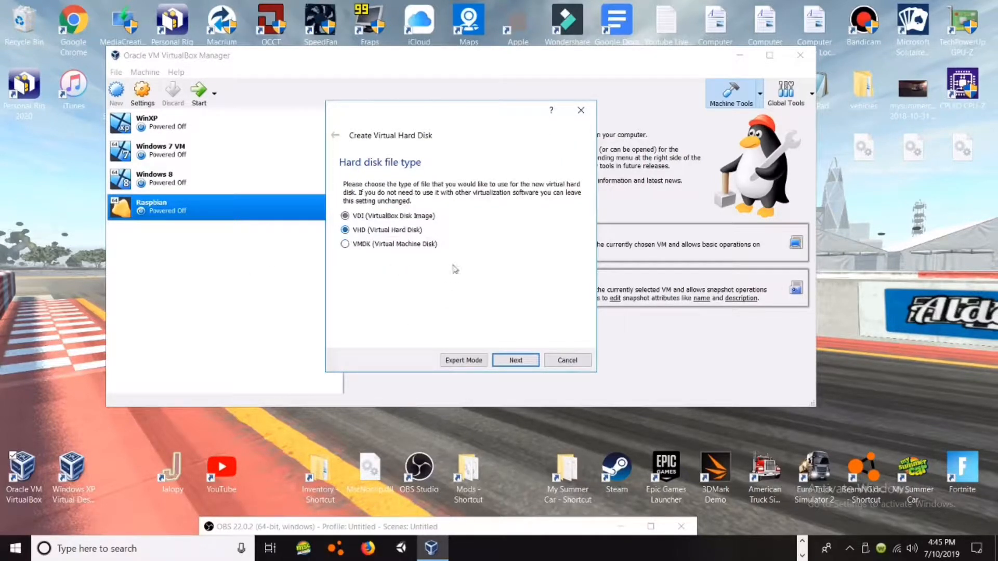
pyautogui.click(515, 360)
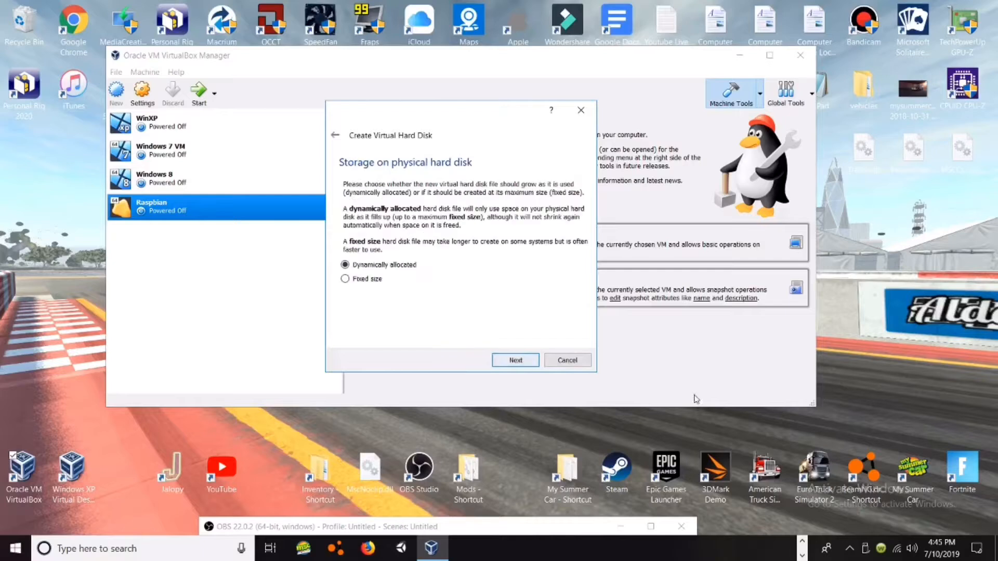
pyautogui.click(533, 359)
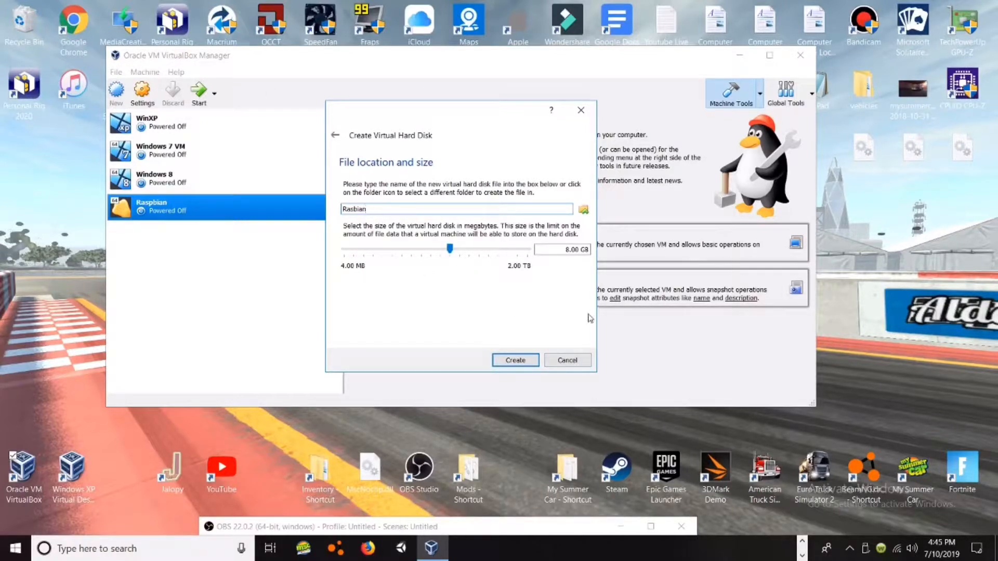
pyautogui.click(568, 362)
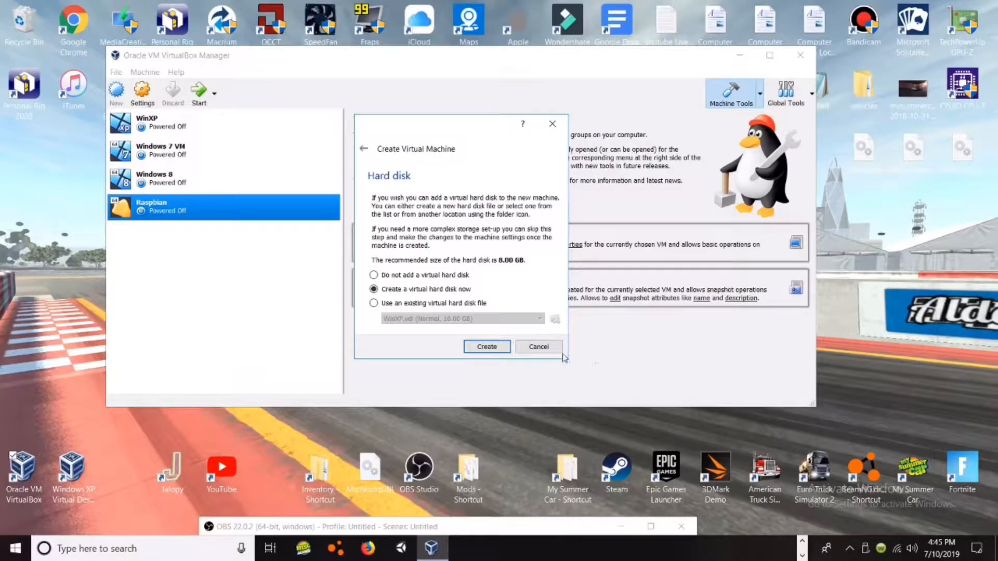
pyautogui.click(544, 348)
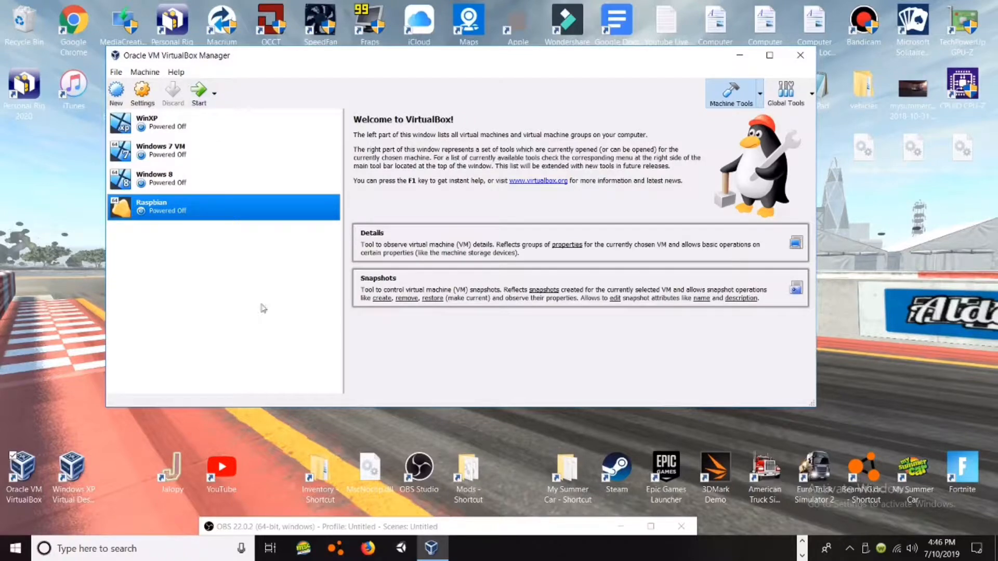
# Examine the Raspbian machine's USB, system, display and storage settings, including its hard disk and optical disc image.
pyautogui.rightClick(238, 205)
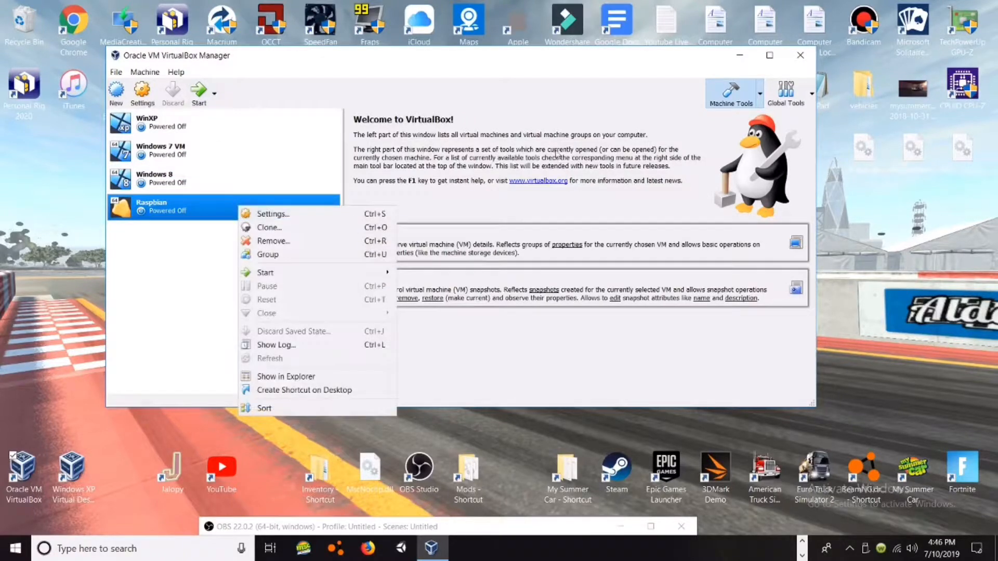
pyautogui.click(261, 214)
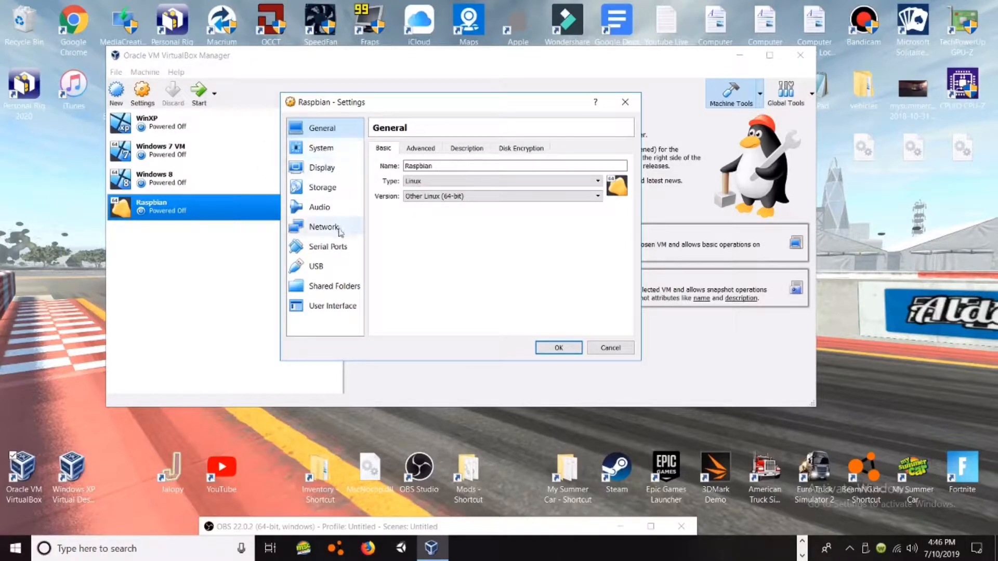
pyautogui.click(337, 267)
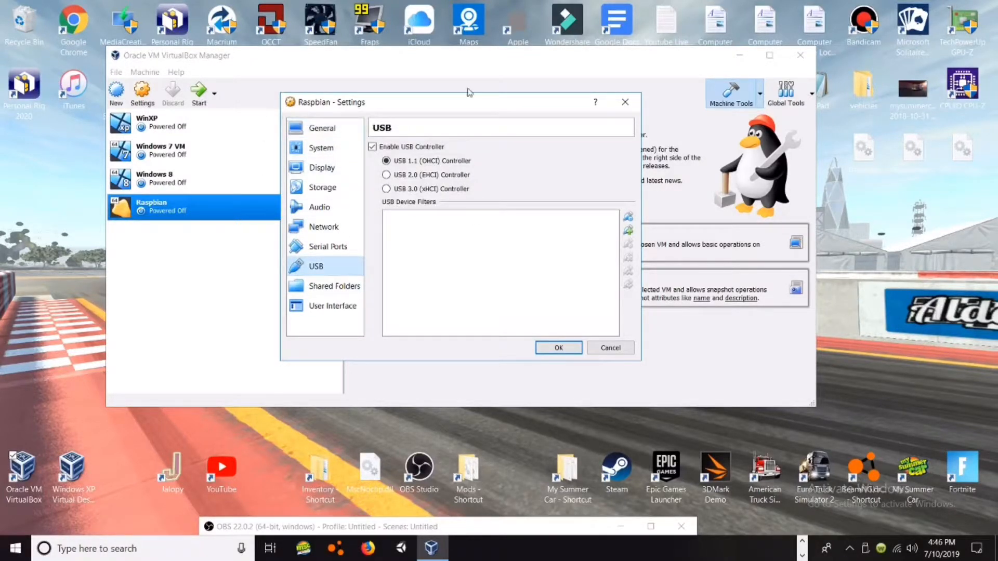
pyautogui.click(321, 148)
pyautogui.click(322, 167)
pyautogui.click(322, 187)
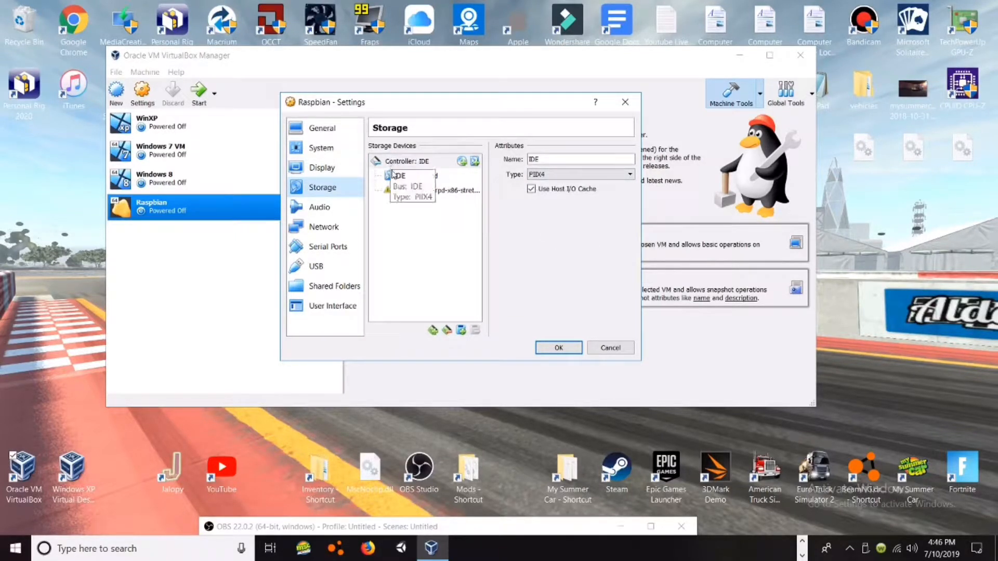
pyautogui.click(416, 177)
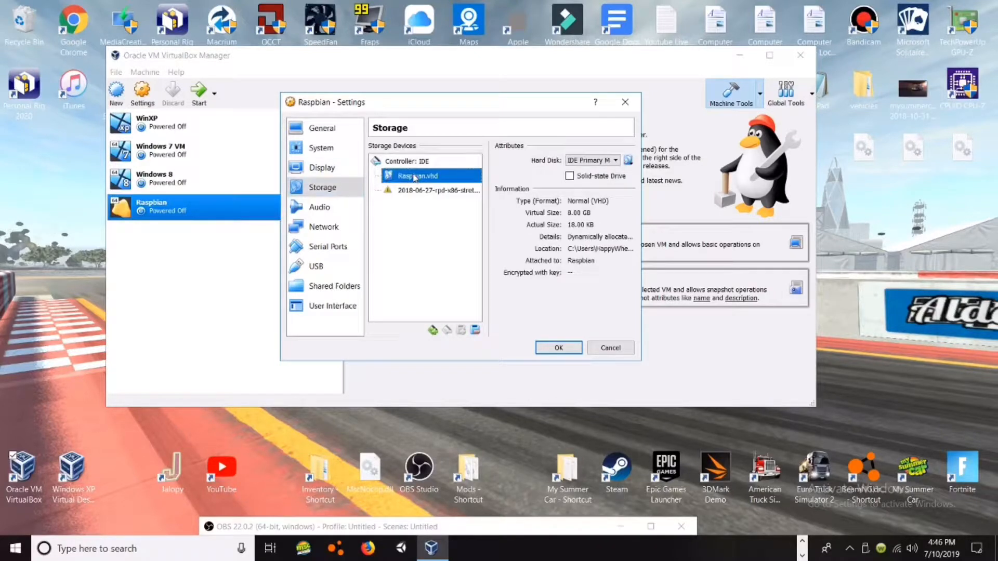
pyautogui.click(415, 191)
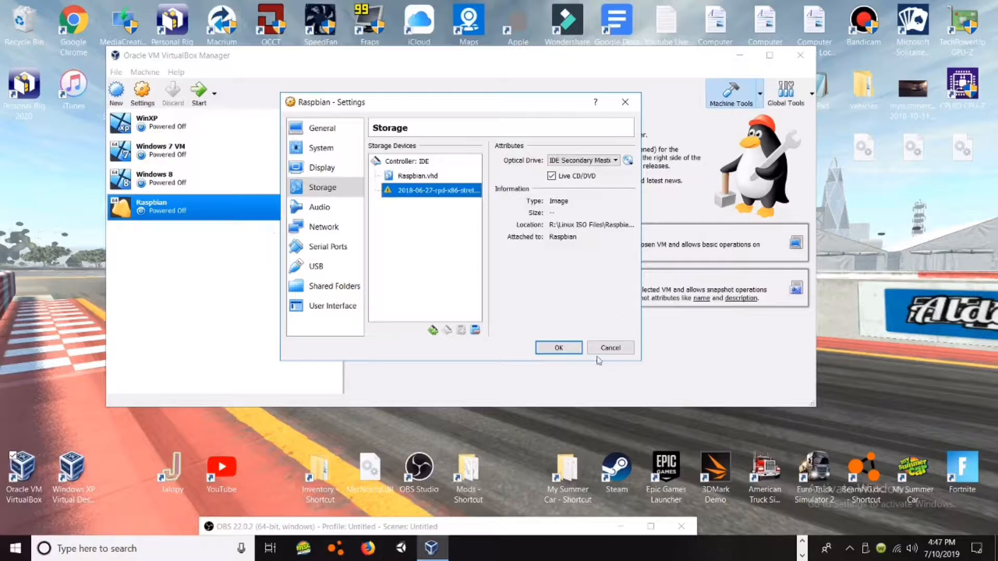
pyautogui.click(551, 349)
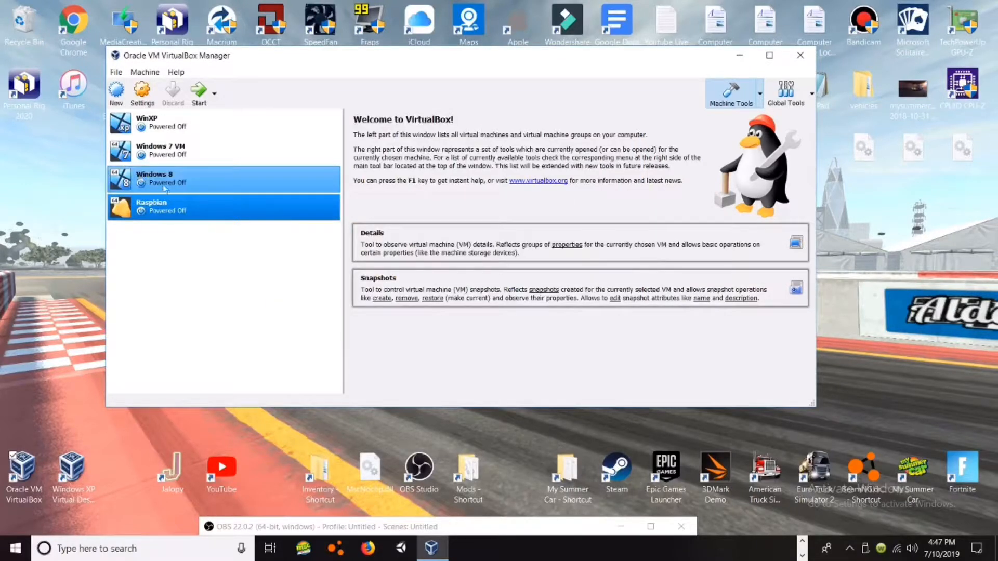
# Start the Raspbian virtual machine in full-screen mode and dismiss the execution warning.
pyautogui.click(208, 94)
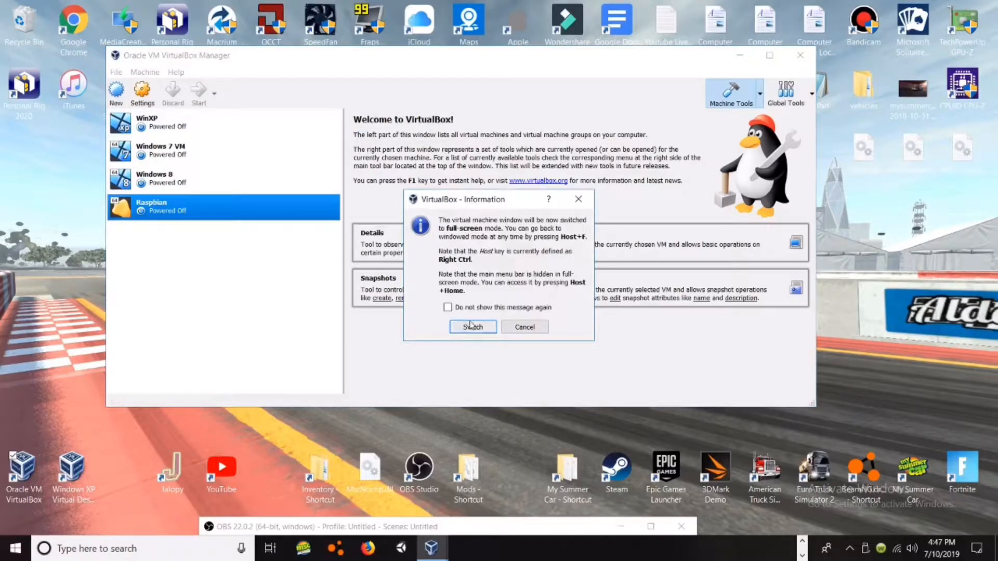
pyautogui.click(479, 325)
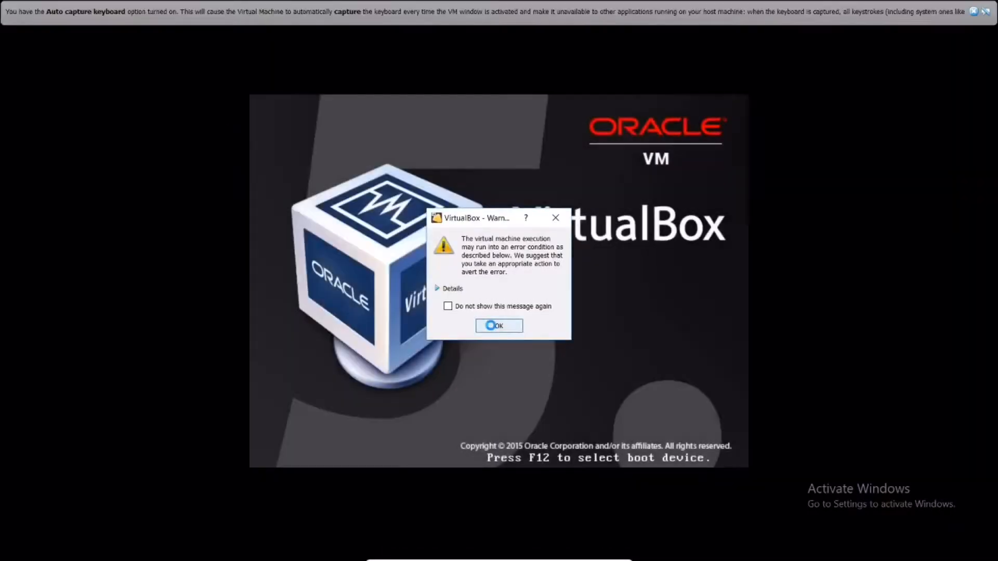
pyautogui.click(491, 326)
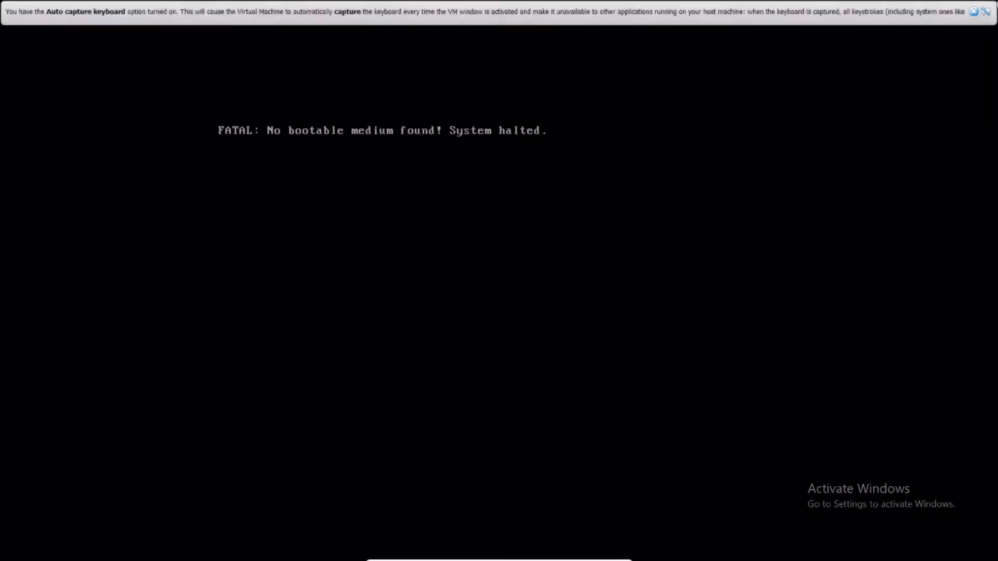
# Dismiss the keyboard capture notice and close the Raspbian machine by powering it off.
pyautogui.click(974, 12)
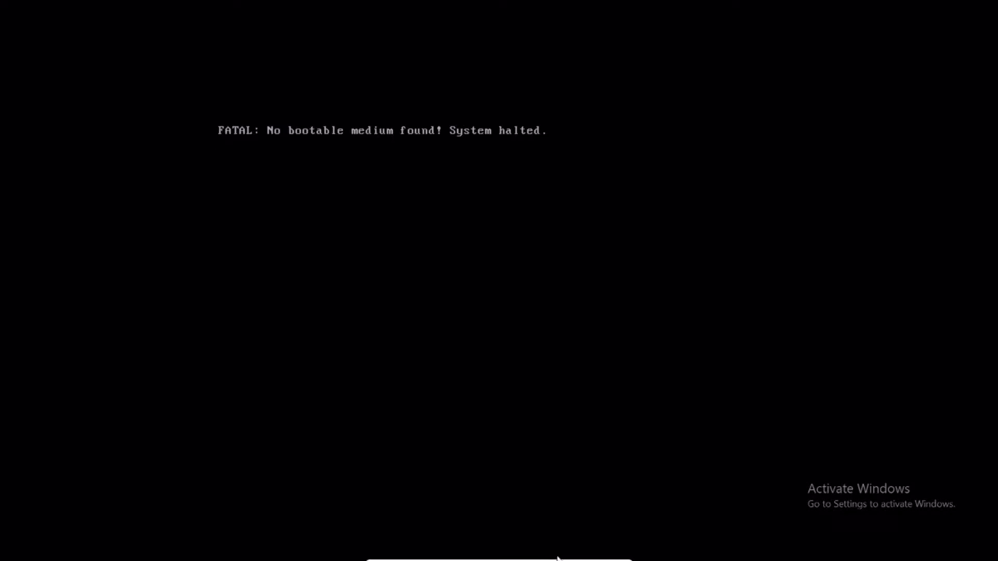
pyautogui.click(624, 555)
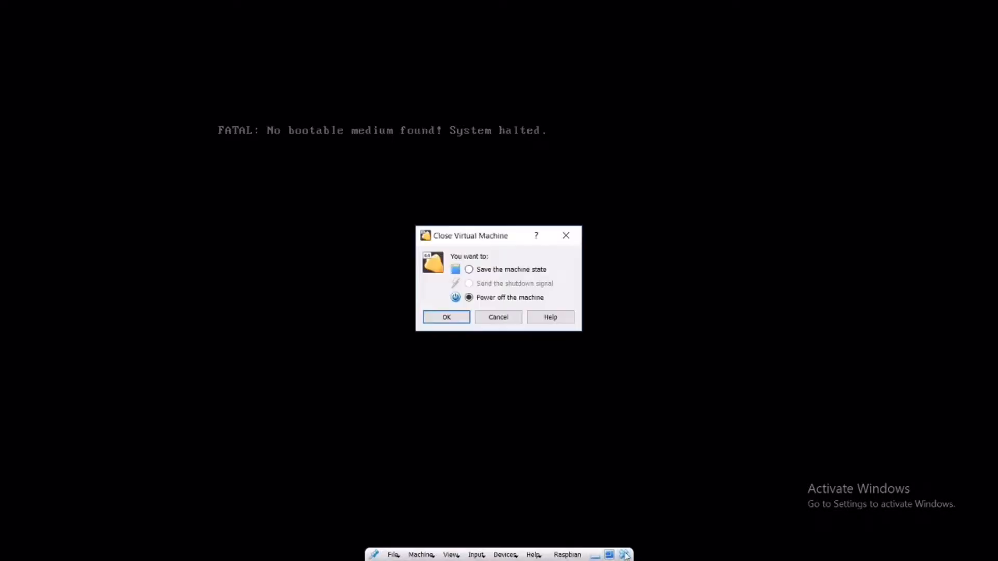
pyautogui.click(447, 318)
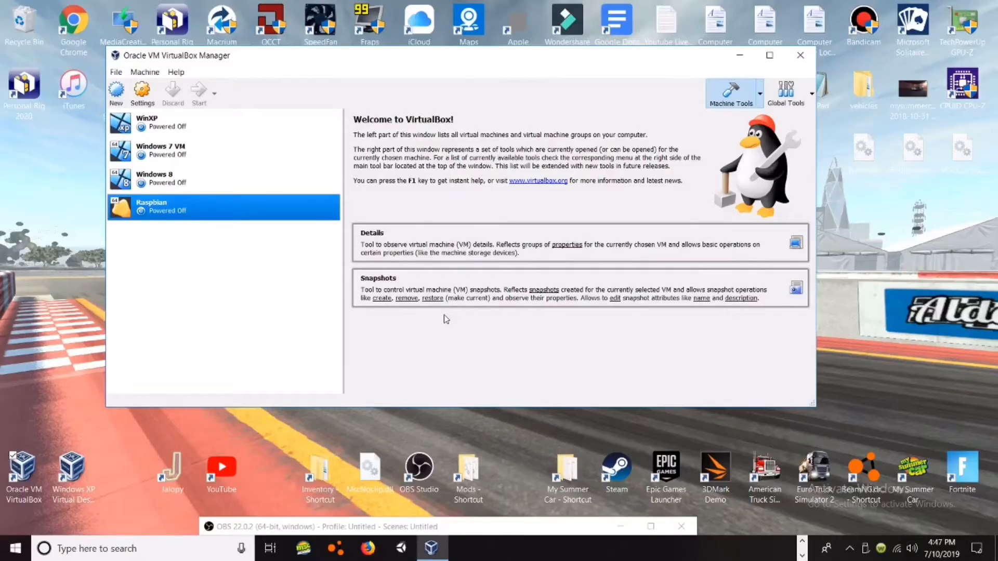
# Try booting the Raspbian machine in full-screen mode again, accepting the execution warning.
pyautogui.rightClick(140, 209)
pyautogui.click(137, 203)
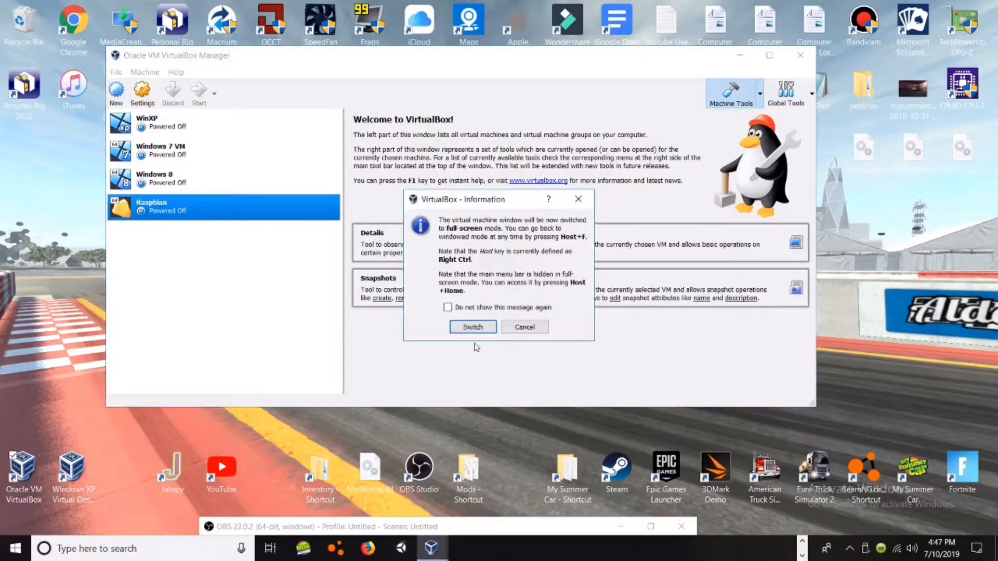
pyautogui.click(472, 327)
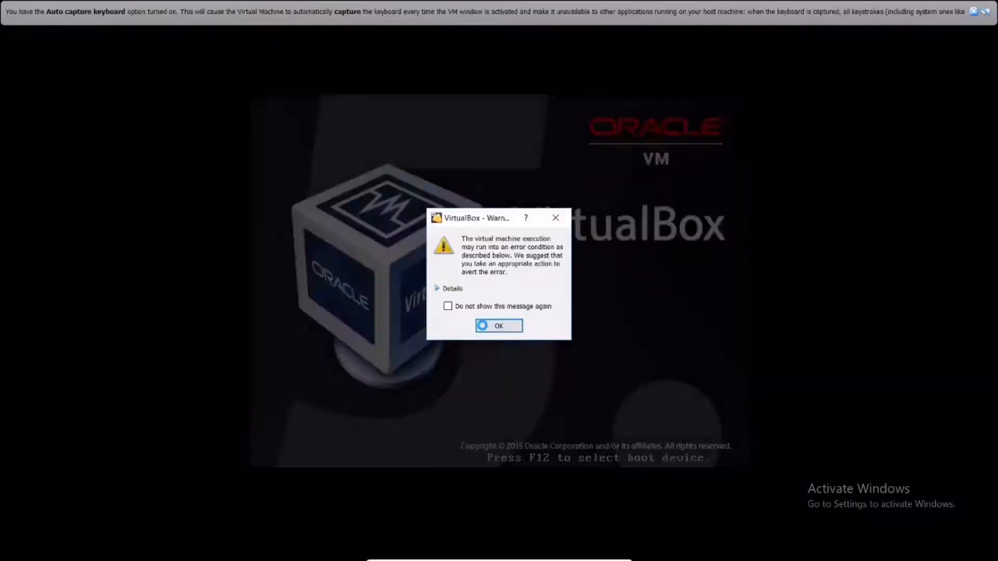
pyautogui.click(482, 326)
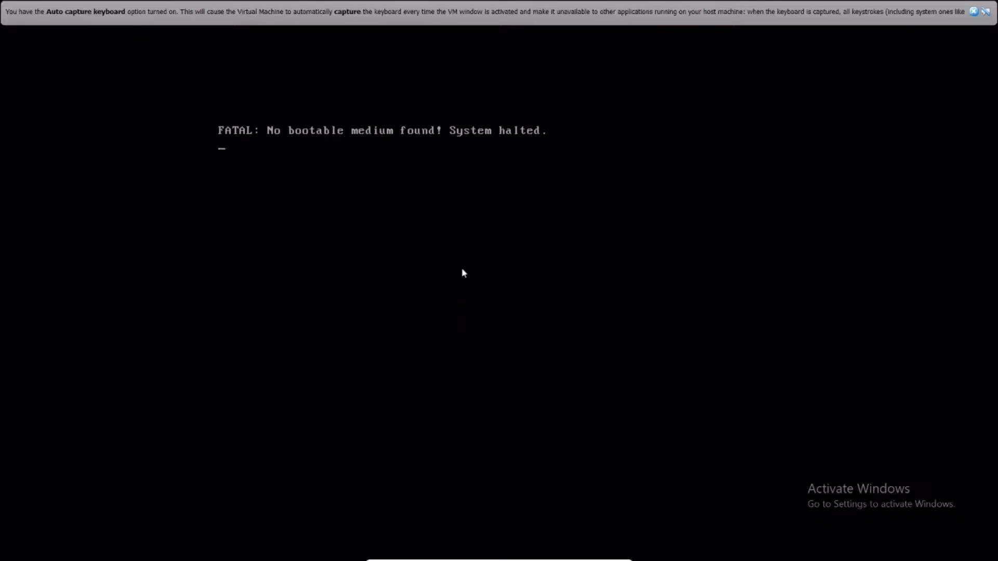
# Close the halted Raspbian machine by powering it off.
pyautogui.moveTo(505, 560)
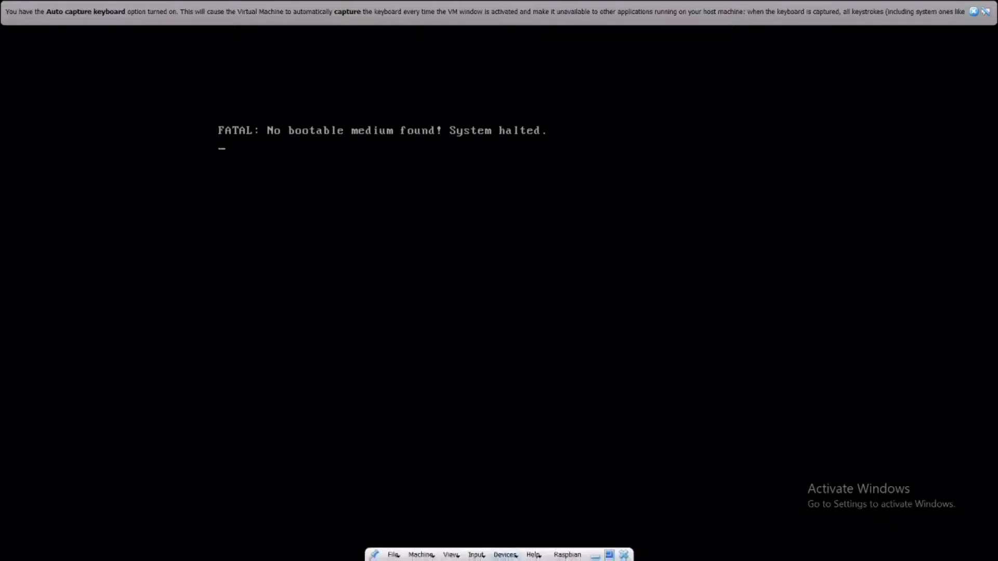
pyautogui.click(623, 555)
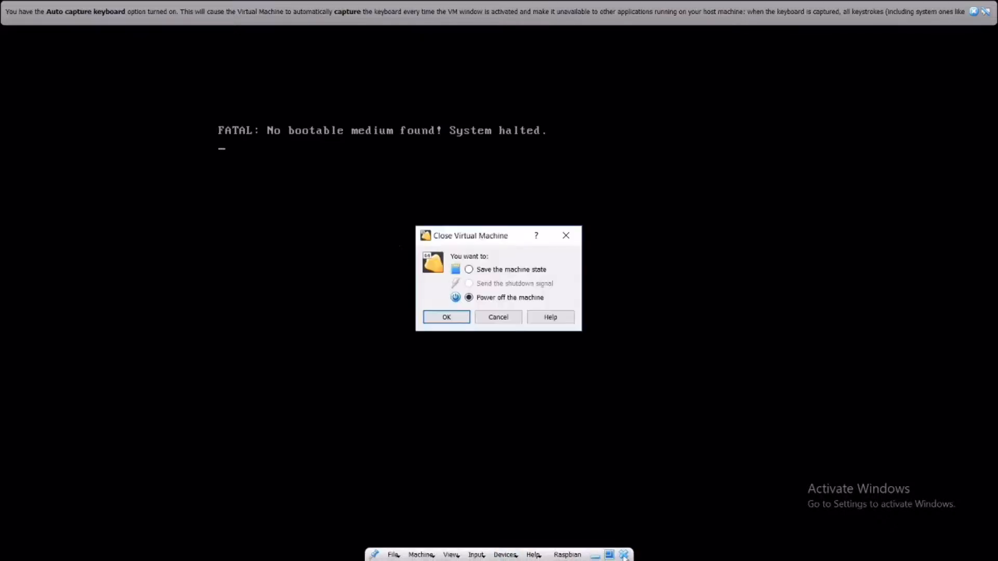
pyautogui.click(439, 321)
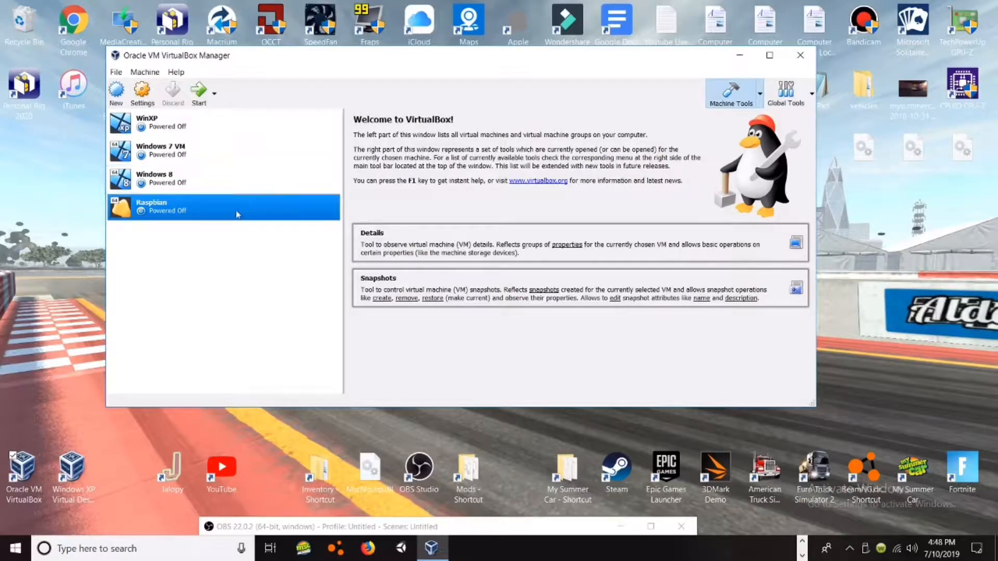
# Check the storage devices on the Raspbian machine's IDE controller and accept the settings.
pyautogui.rightClick(236, 214)
pyautogui.click(272, 220)
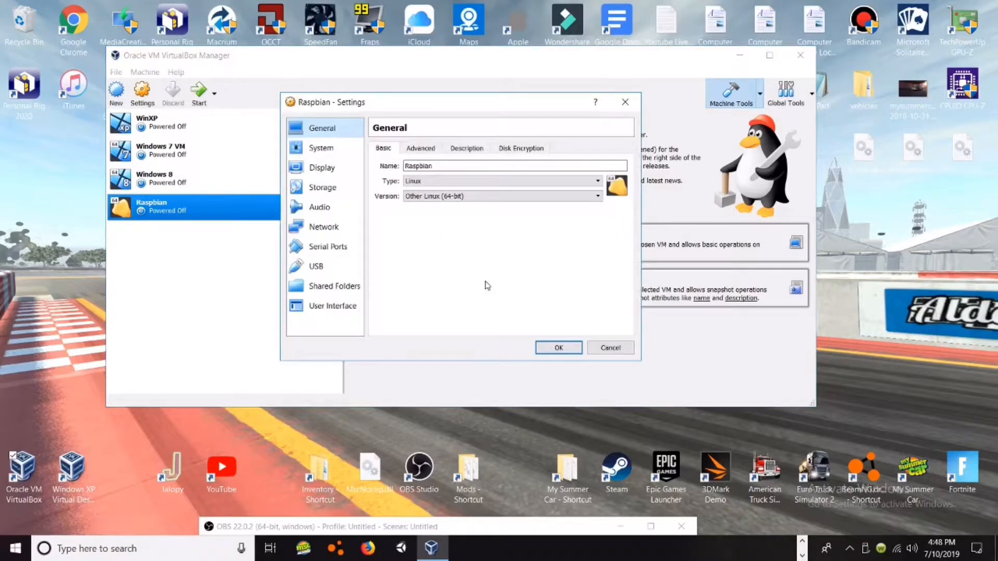
pyautogui.click(306, 191)
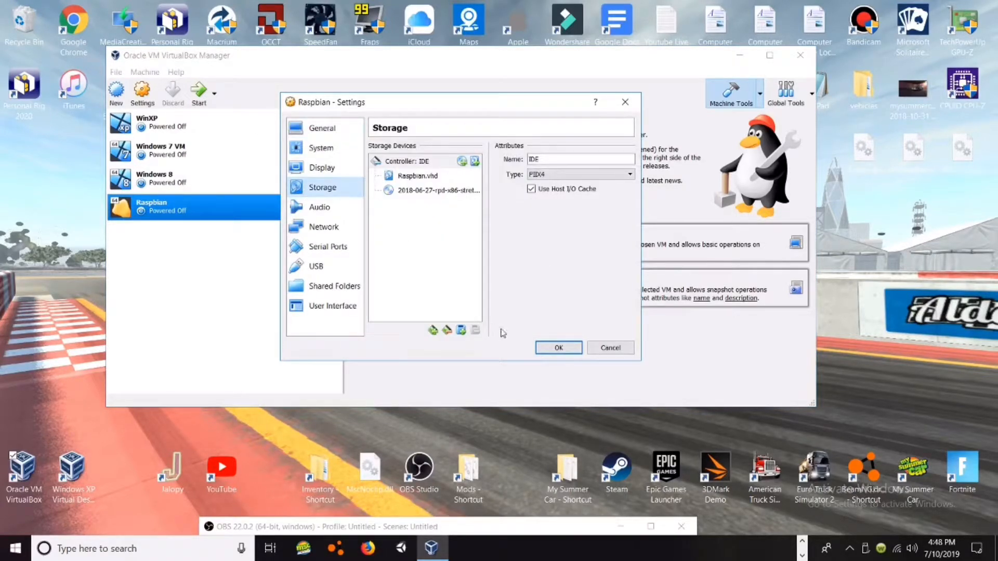
pyautogui.click(544, 349)
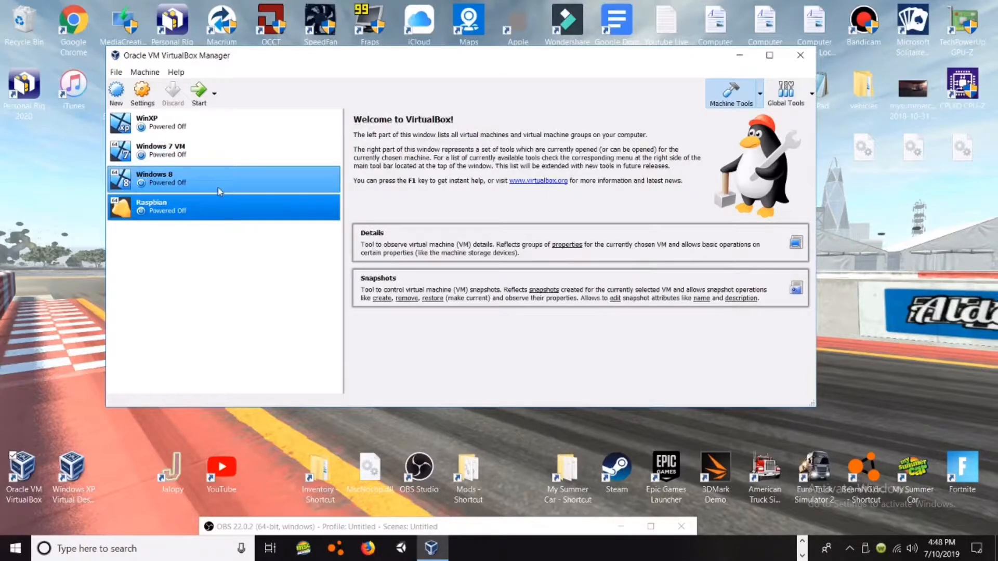
# Start the Raspbian machine in full-screen mode and dismiss the keyboard capture notice.
pyautogui.doubleClick(193, 213)
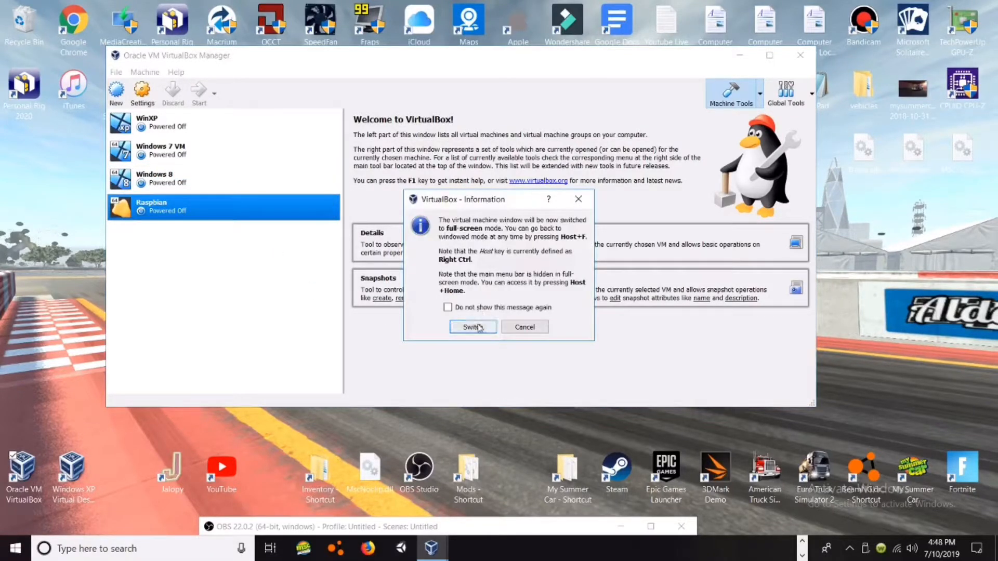
pyautogui.click(473, 326)
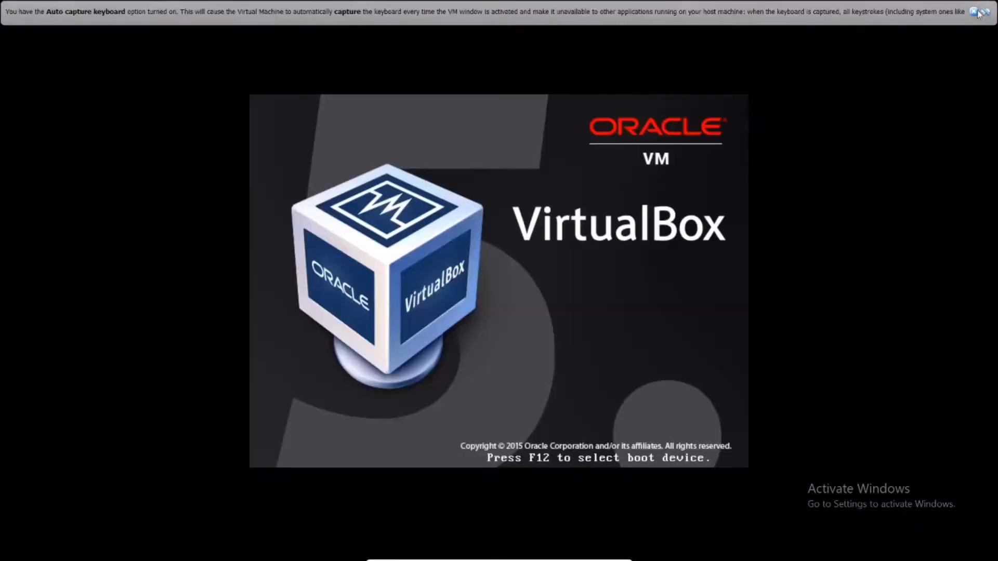
pyautogui.click(973, 12)
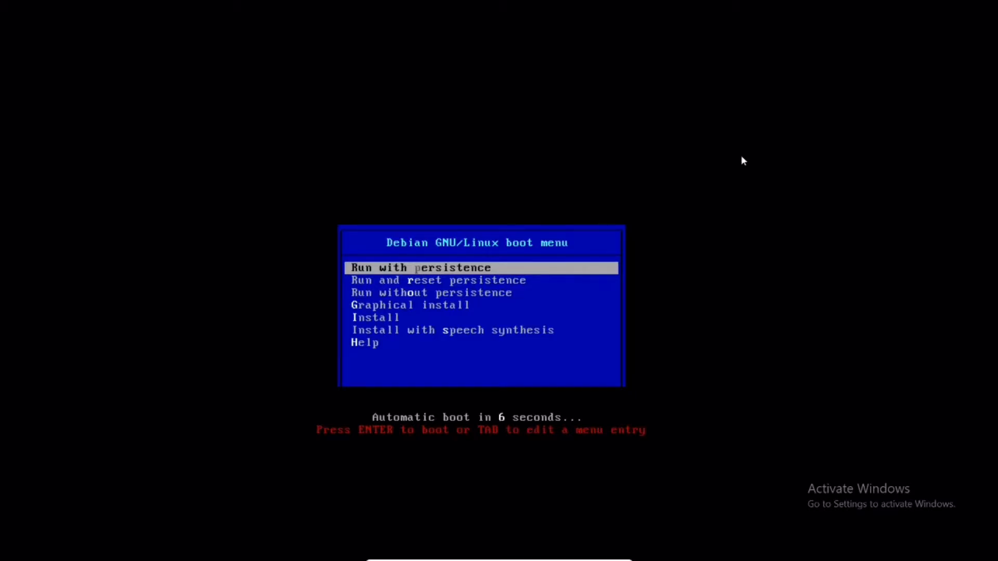
# Boot the Install entry from the Debian GNU/Linux boot menu.
pyautogui.press('Down')
pyautogui.press('Down')
pyautogui.press('Down')
pyautogui.press('Down')
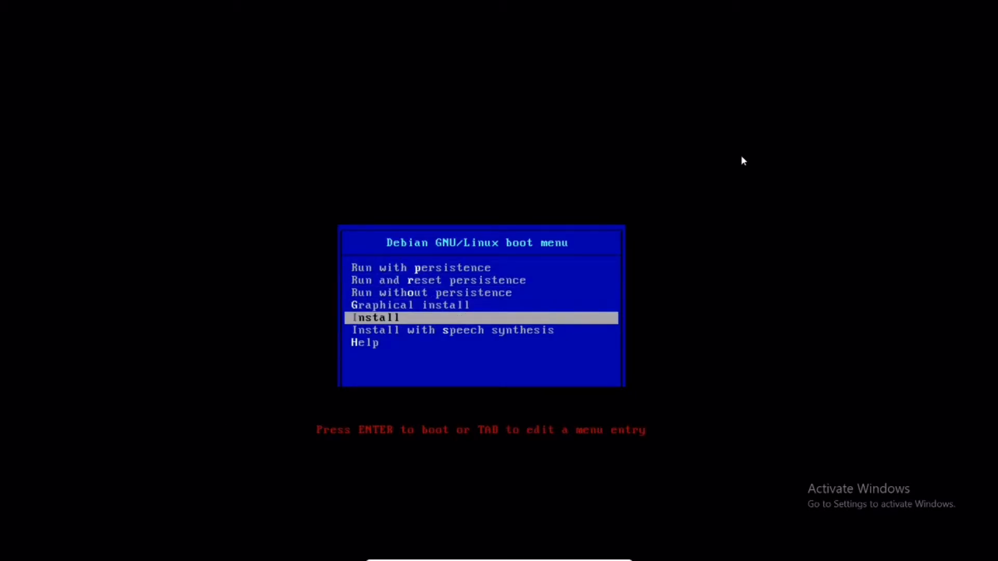
pyautogui.press('Return')
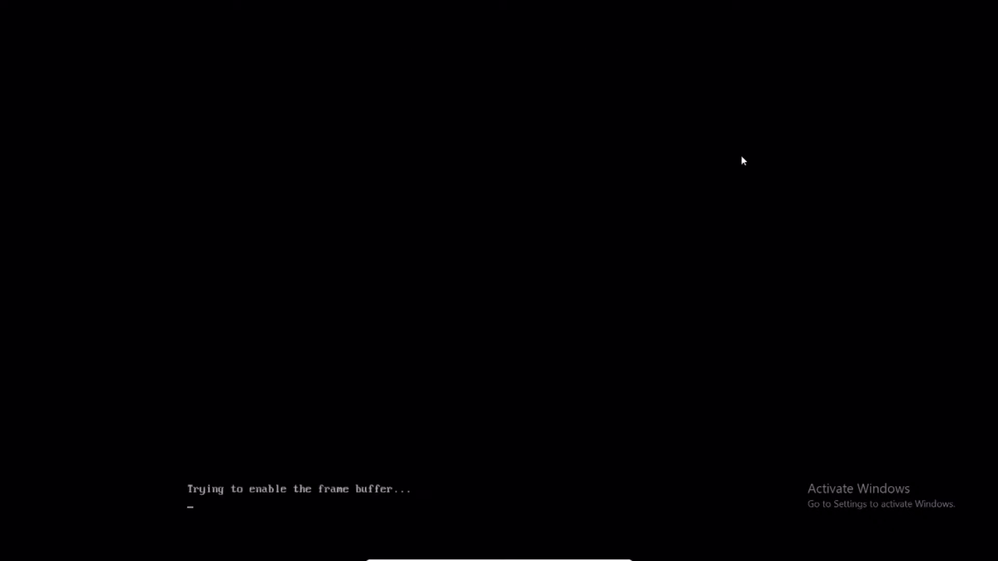
# Choose American English as the installer's keymap and dismiss the mouse pointer integration notice.
pyautogui.press('Up')
pyautogui.press('Up')
pyautogui.press('Up')
pyautogui.press('Up')
pyautogui.press('Up')
pyautogui.press('Up')
pyautogui.press('Up')
pyautogui.press('Up')
pyautogui.press('Up')
pyautogui.press('Up')
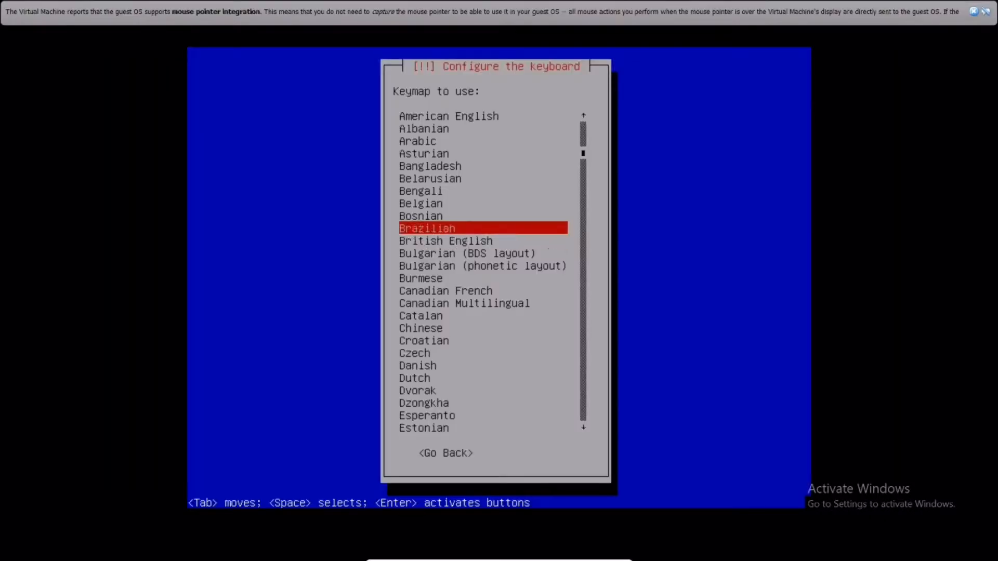
pyautogui.press('Return')
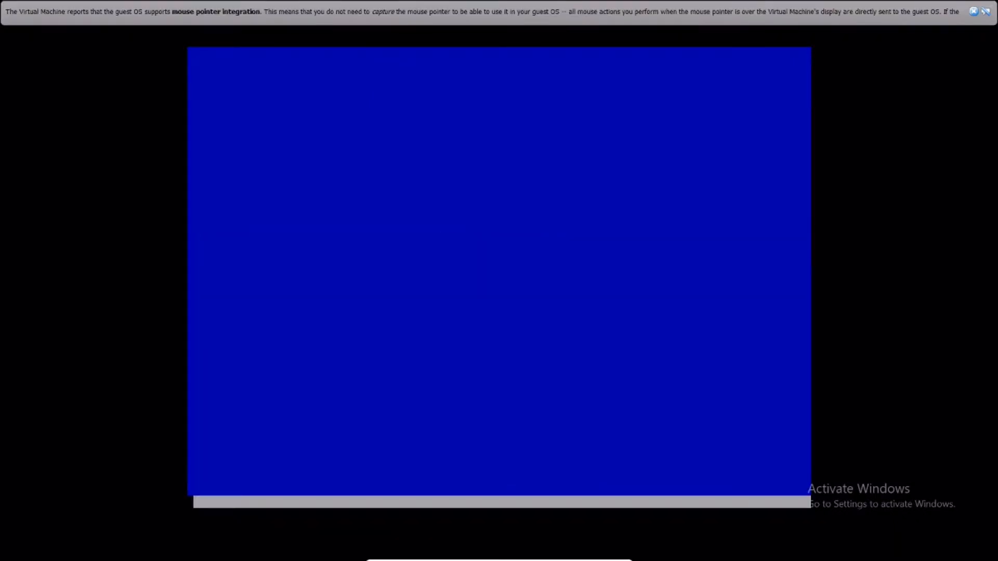
pyautogui.click(974, 11)
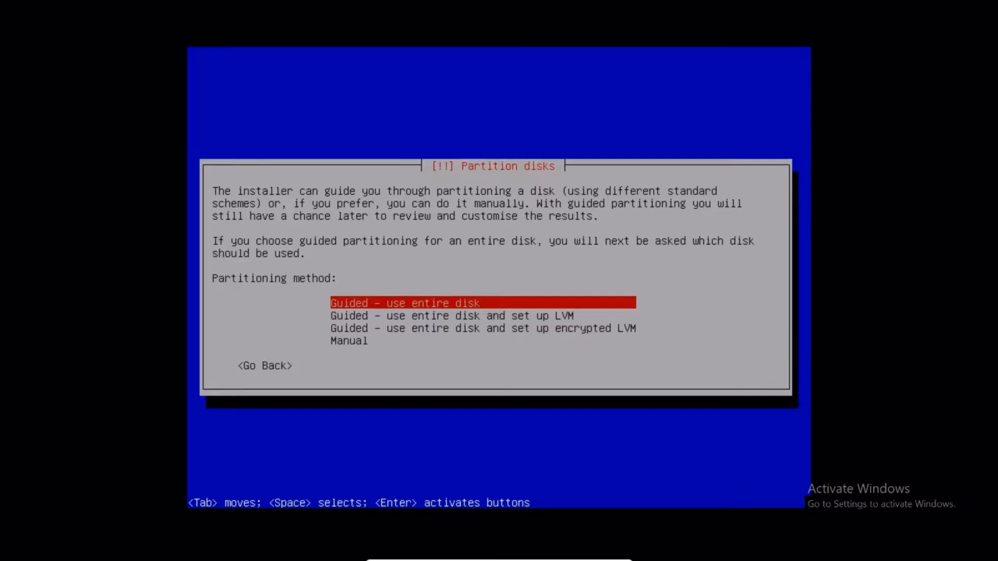
# Partition the entire VBOX hard disk with the guided method, all files in one partition, and write the changes to disk.
pyautogui.press('Return')
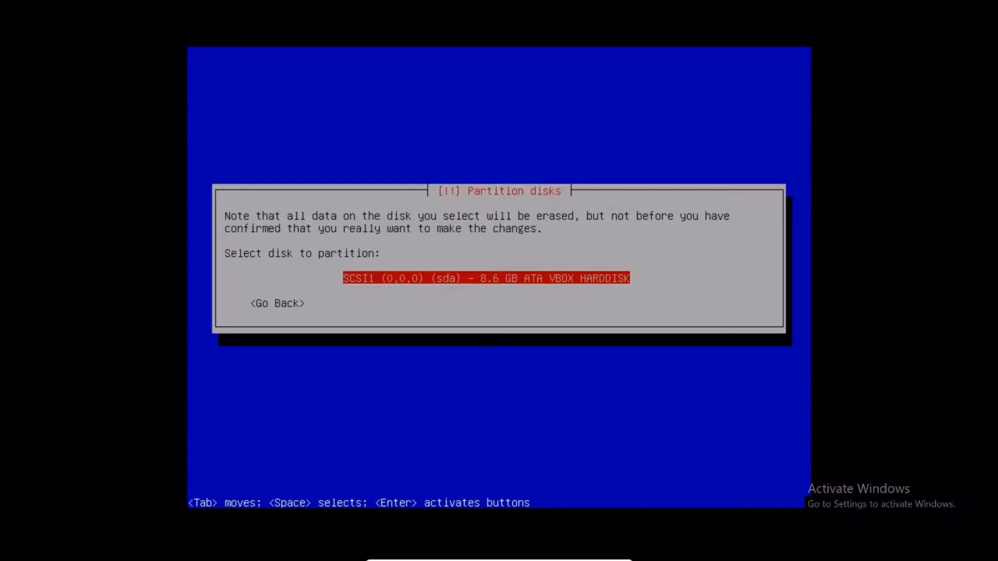
pyautogui.press('Return')
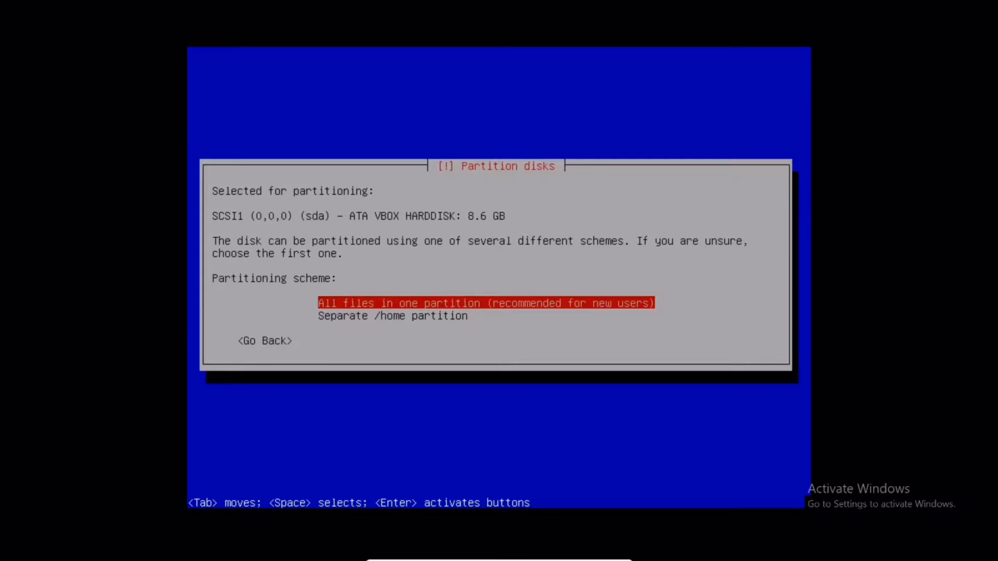
pyautogui.press('Return')
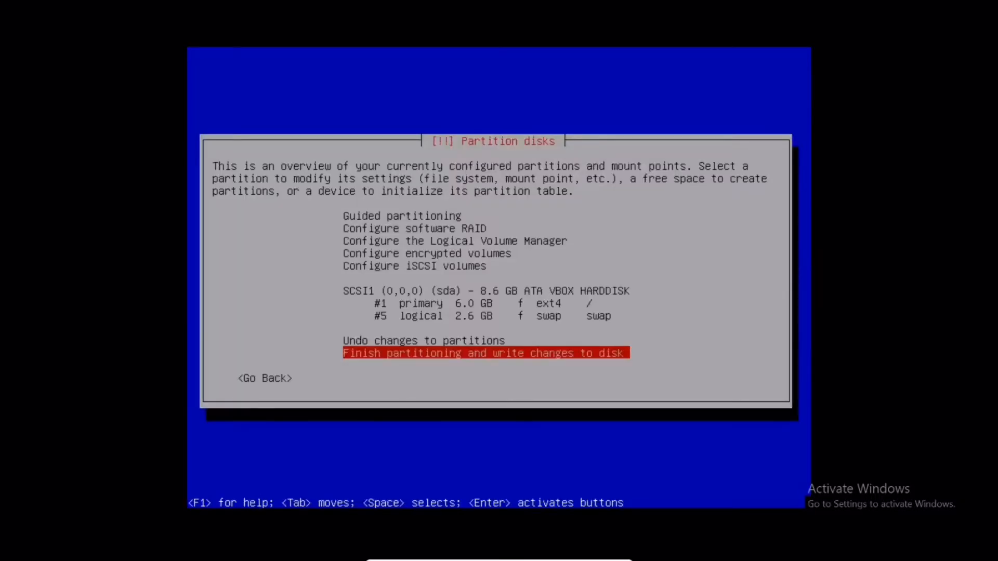
pyautogui.press('Return')
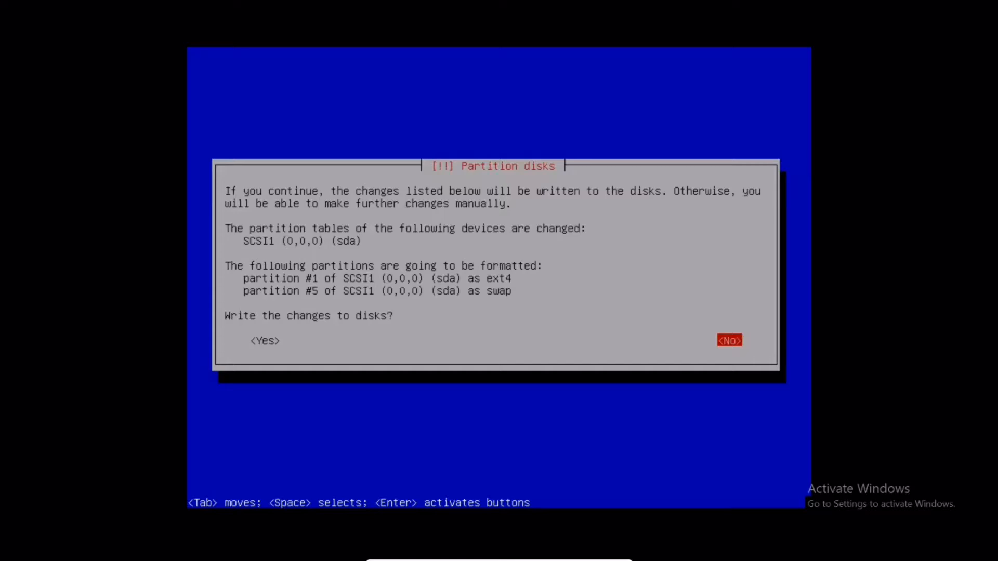
pyautogui.press('Tab')
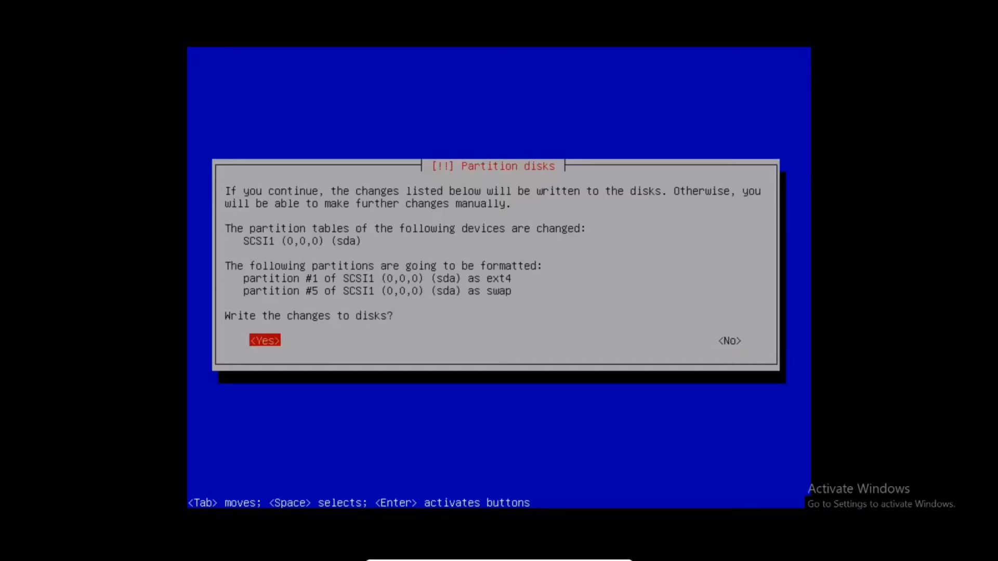
pyautogui.press('Return')
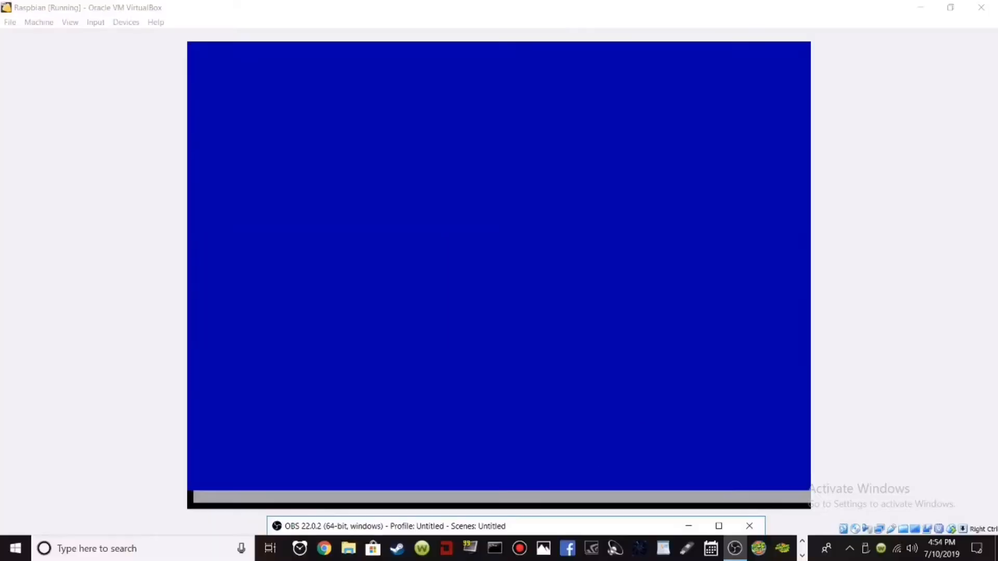
# Install the GRUB boot loader to the master boot record on /dev/sda.
pyautogui.moveTo(361, 528); pyautogui.dragTo(340, 514)
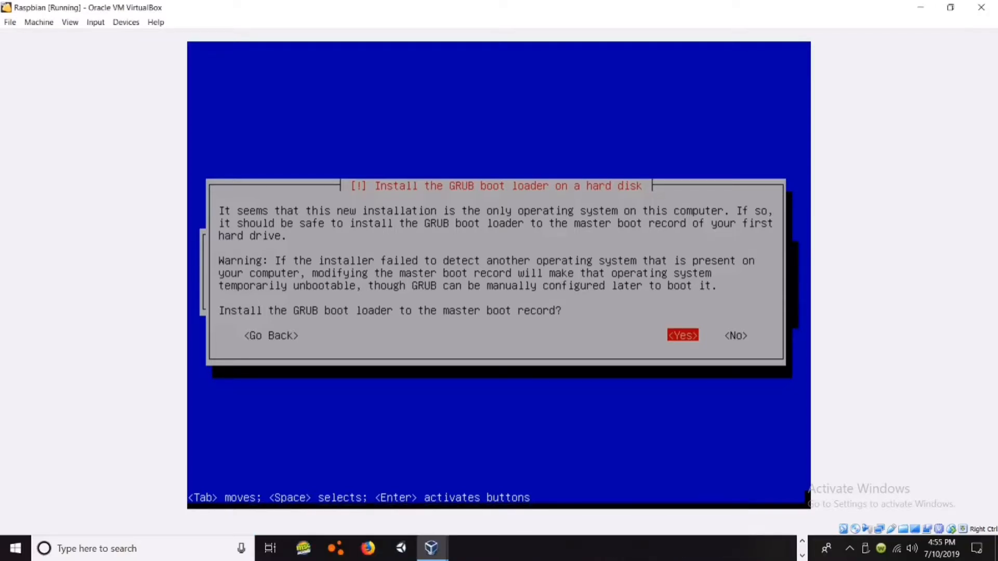
pyautogui.press('Return')
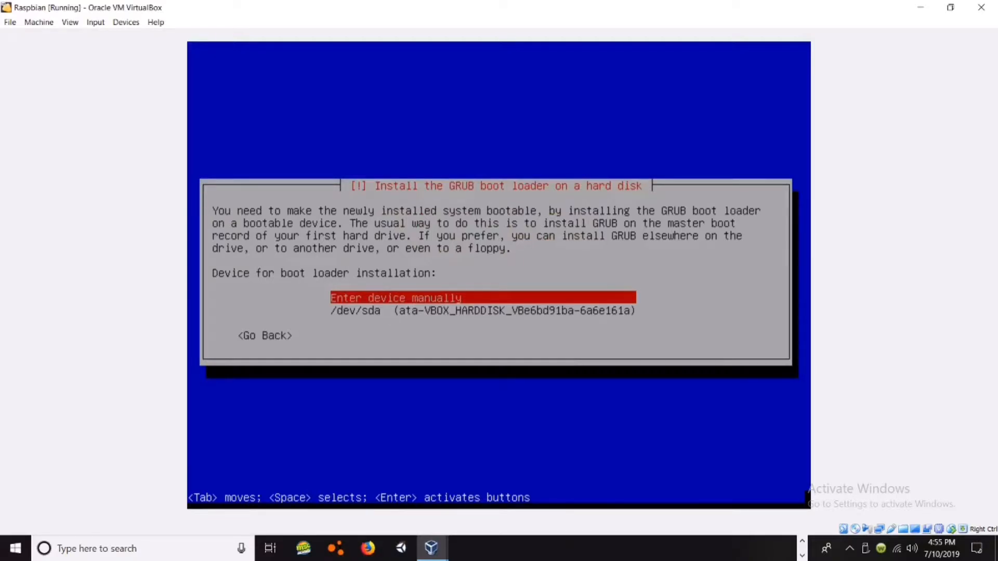
pyautogui.press('Down')
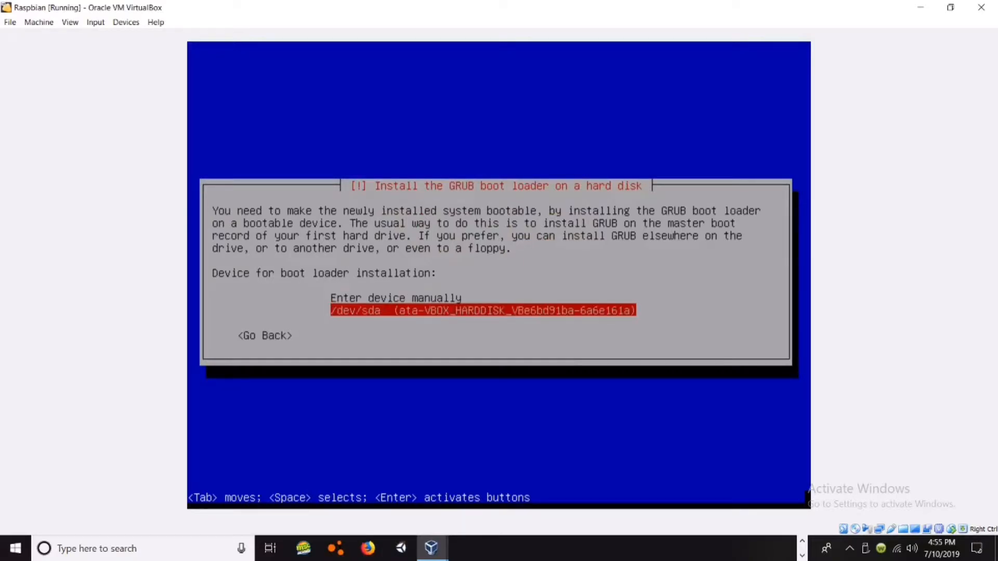
pyautogui.press('Return')
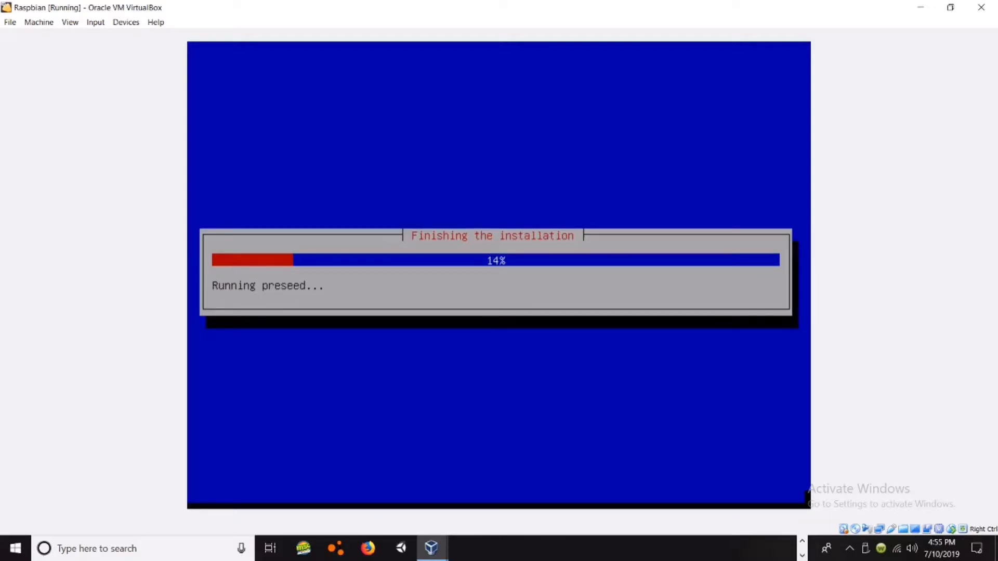
pyautogui.click(802, 542)
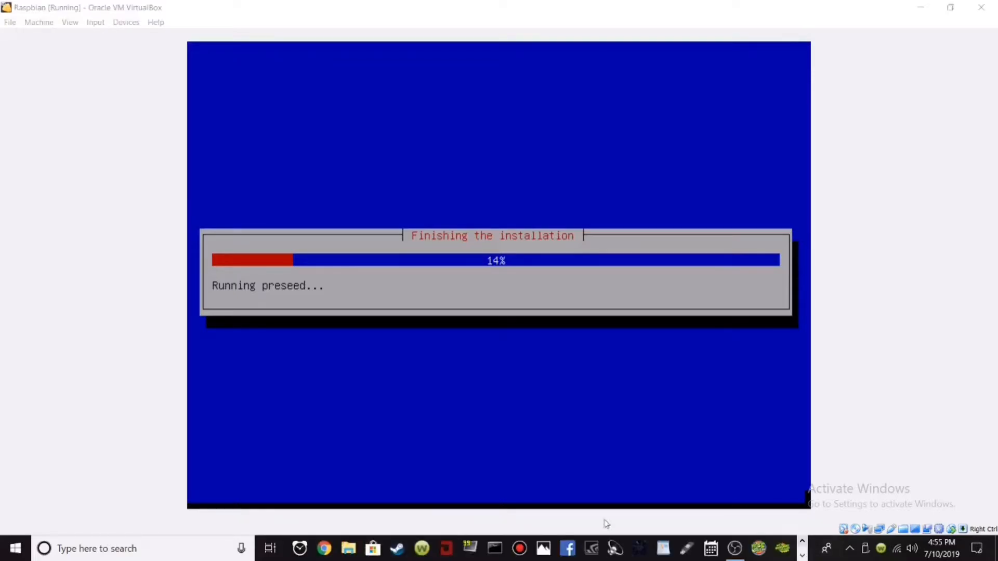
pyautogui.click(735, 549)
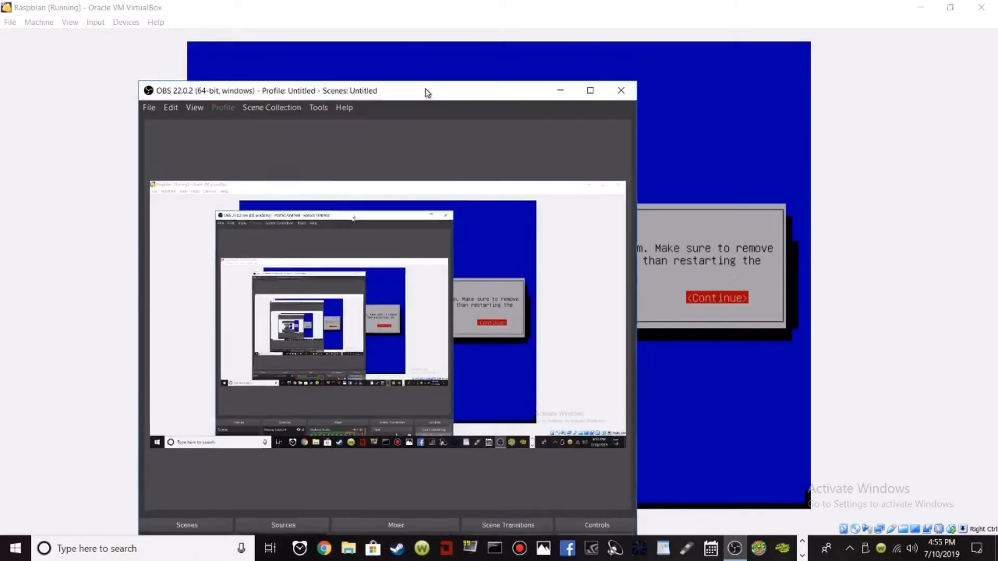
pyautogui.moveTo(425, 88); pyautogui.dragTo(514, 523)
# Continue past the installation-complete notice to finish the installation and reboot into the new system.
pyautogui.click(512, 437)
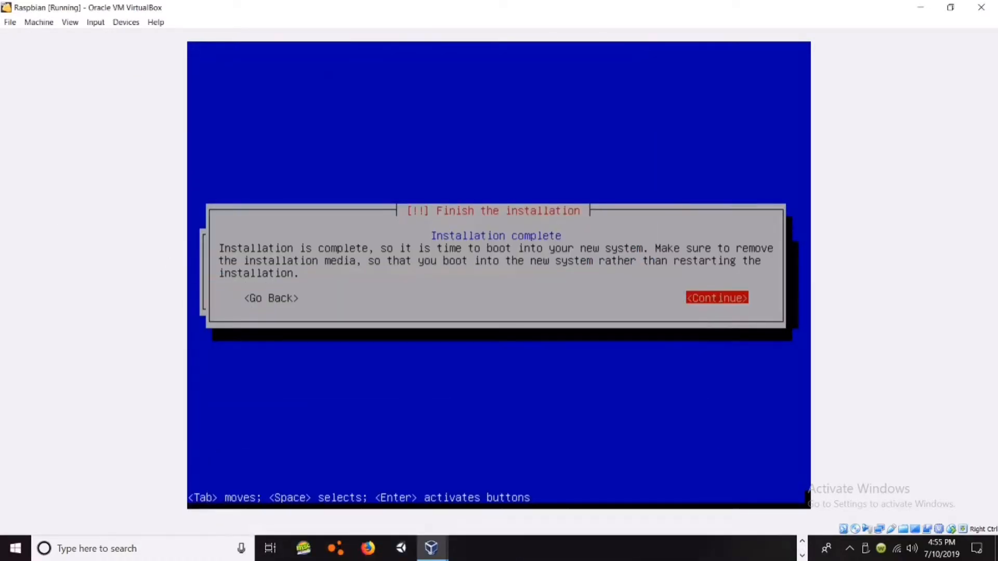
pyautogui.press('Return')
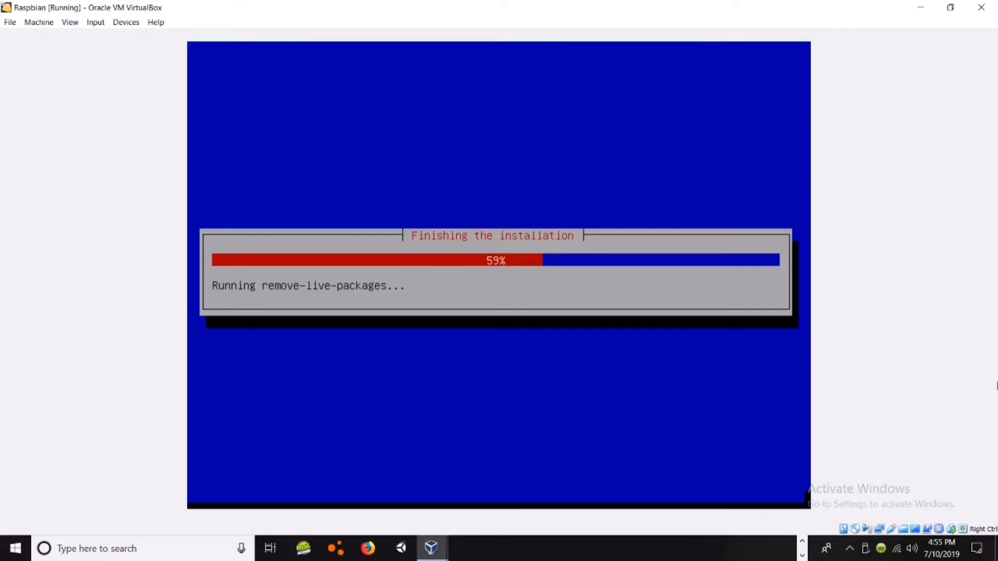
pyautogui.click(802, 541)
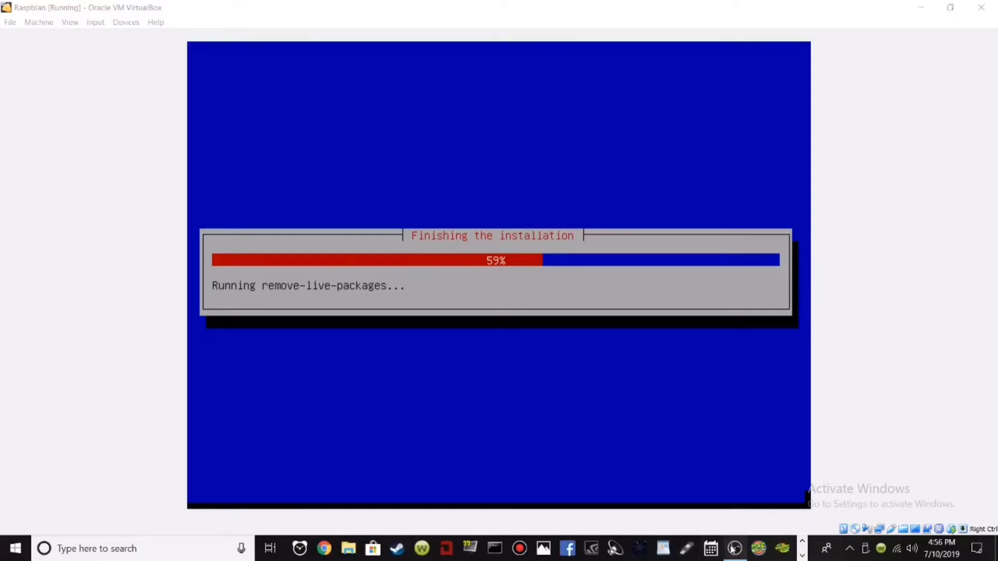
pyautogui.click(735, 545)
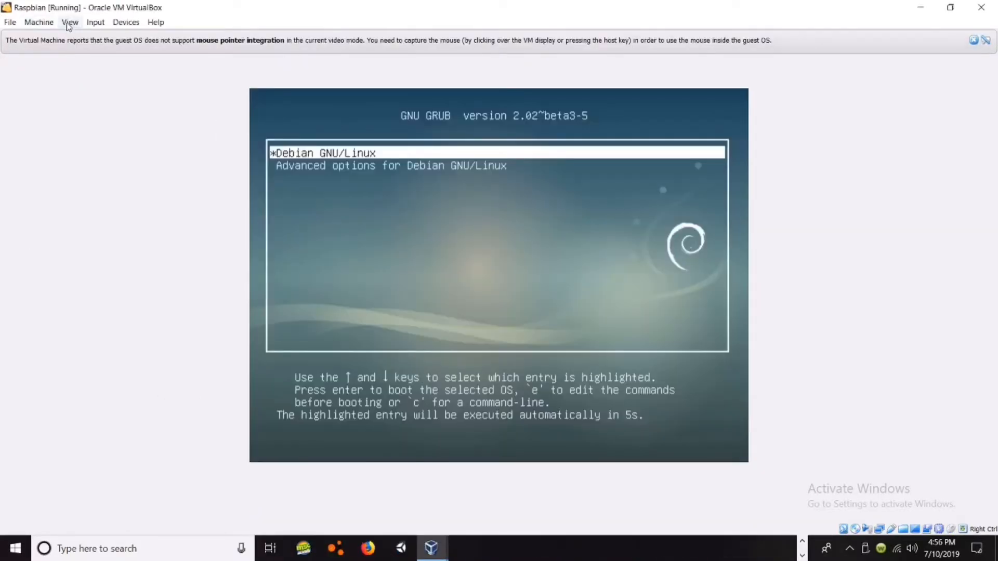
# Switch the Raspbian virtual machine window to full-screen mode and accept the full-screen information notice.
pyautogui.click(70, 22)
pyautogui.moveTo(95, 22)
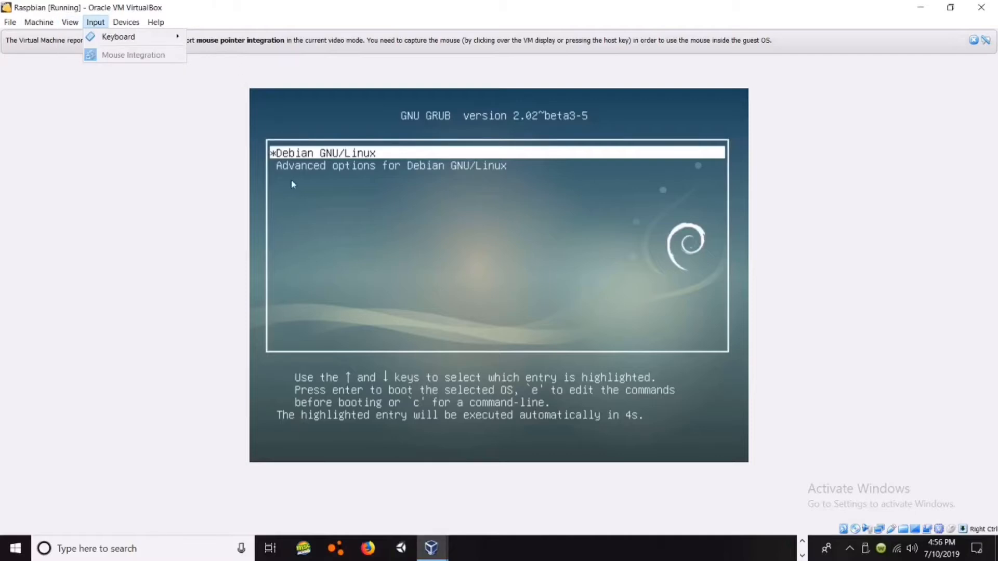
pyautogui.click(104, 34)
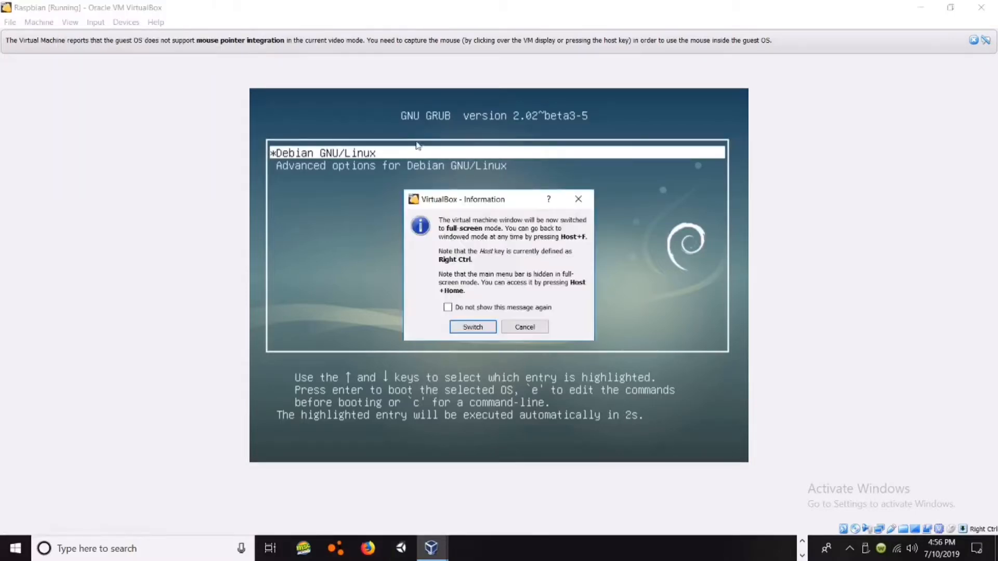
pyautogui.click(473, 327)
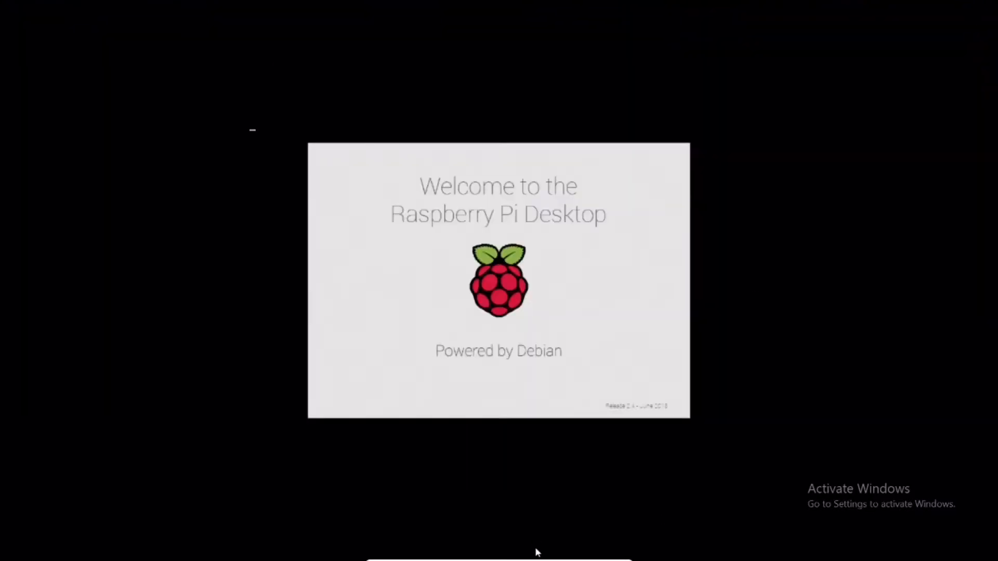
# Set the virtual machine display's scale factor to 175%.
pyautogui.moveTo(535, 557)
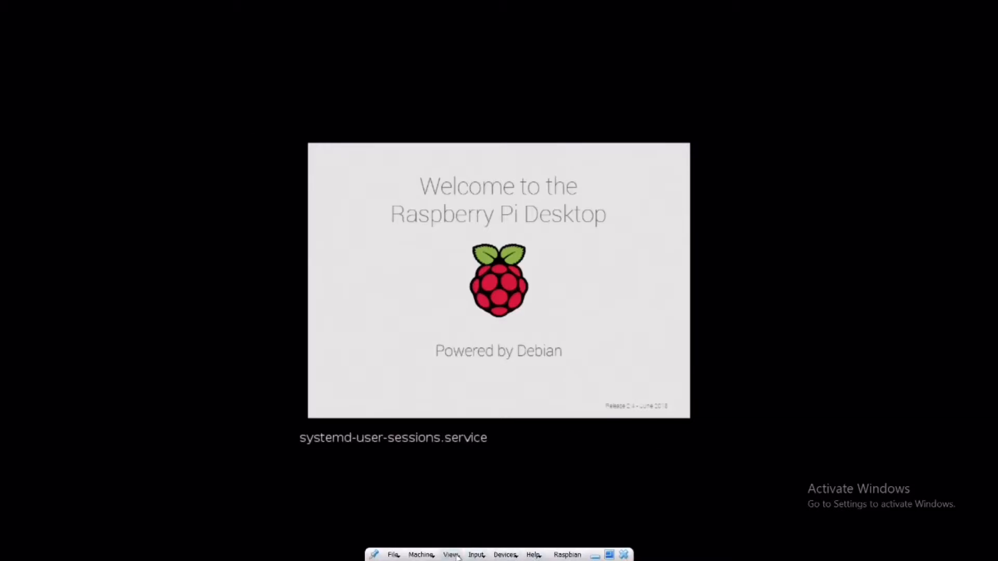
pyautogui.click(452, 555)
pyautogui.moveTo(458, 554)
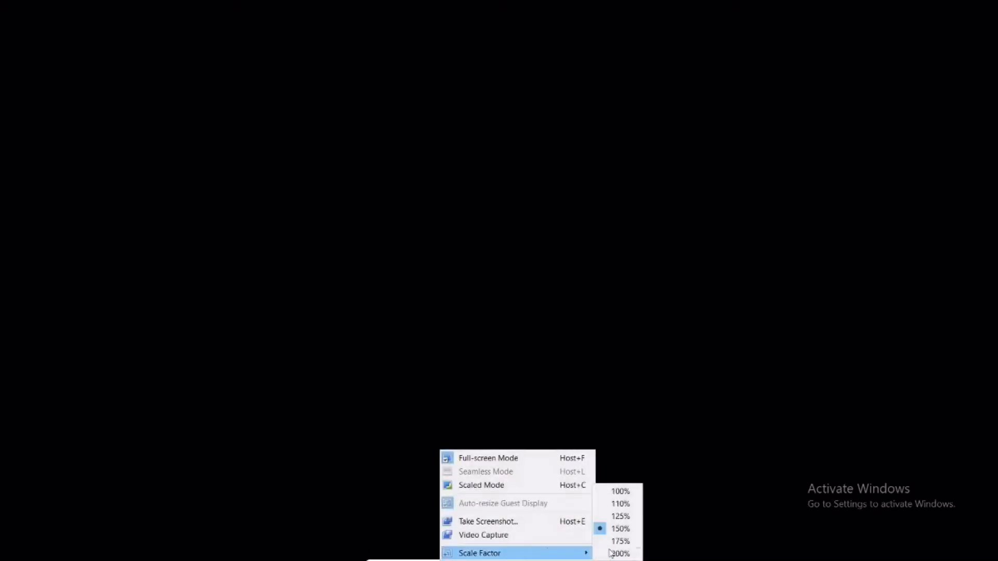
pyautogui.click(618, 541)
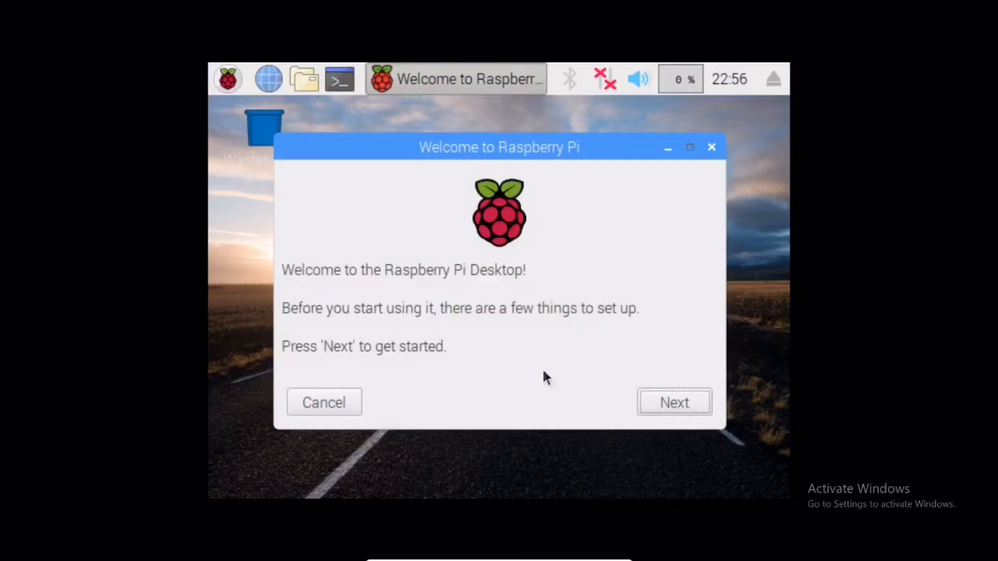
# Start the Raspberry Pi setup wizard and set the country to United States with the Center timezone.
pyautogui.click(675, 401)
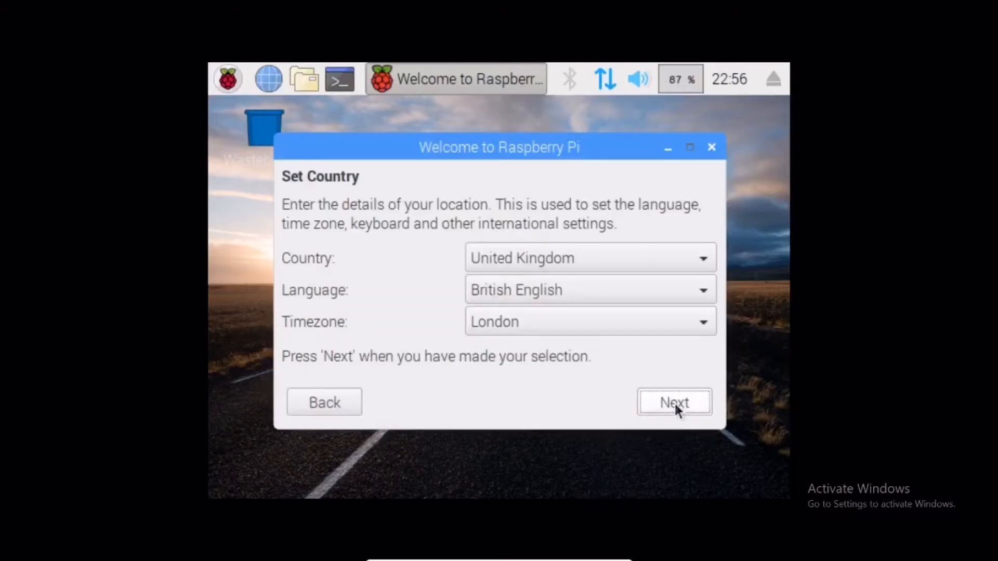
pyautogui.click(507, 261)
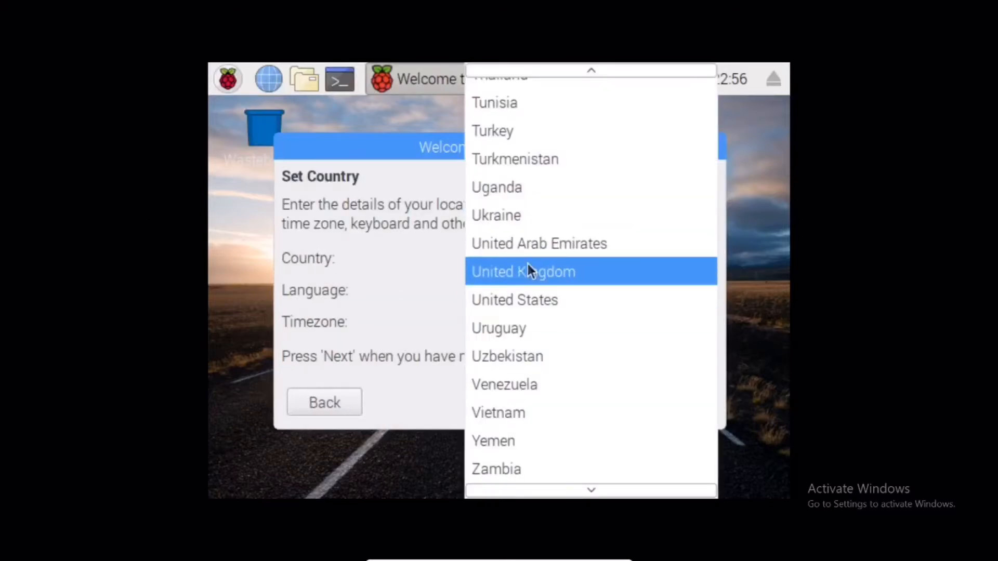
pyautogui.click(512, 302)
pyautogui.click(512, 292)
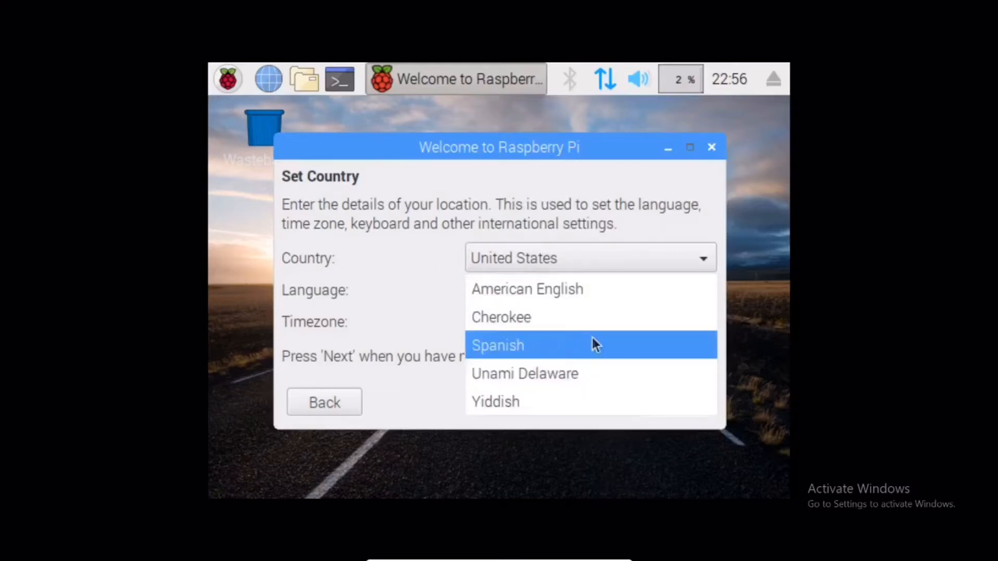
pyautogui.click(429, 258)
pyautogui.click(511, 327)
pyautogui.scroll(-2, 559, 401)
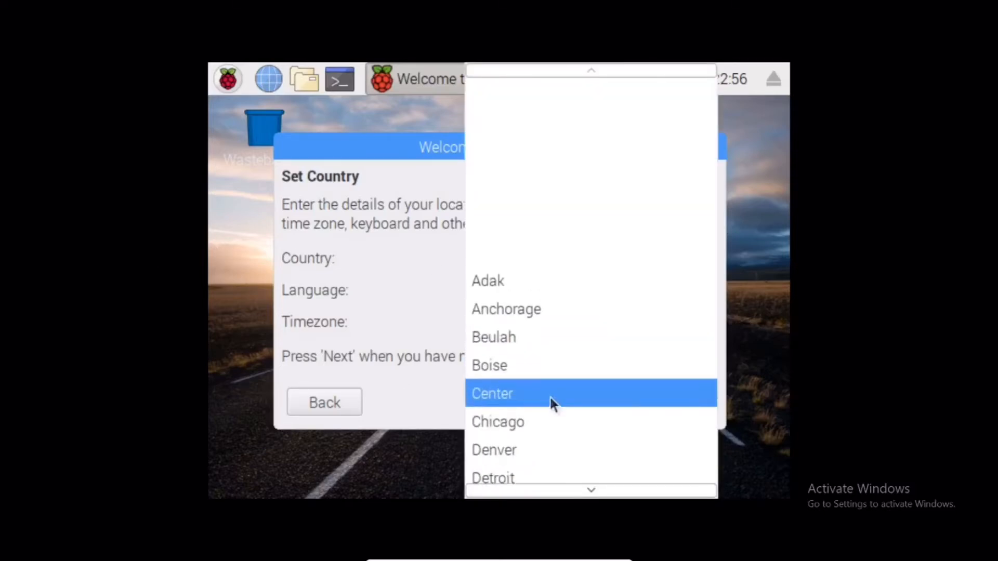
pyautogui.click(521, 396)
pyautogui.click(704, 405)
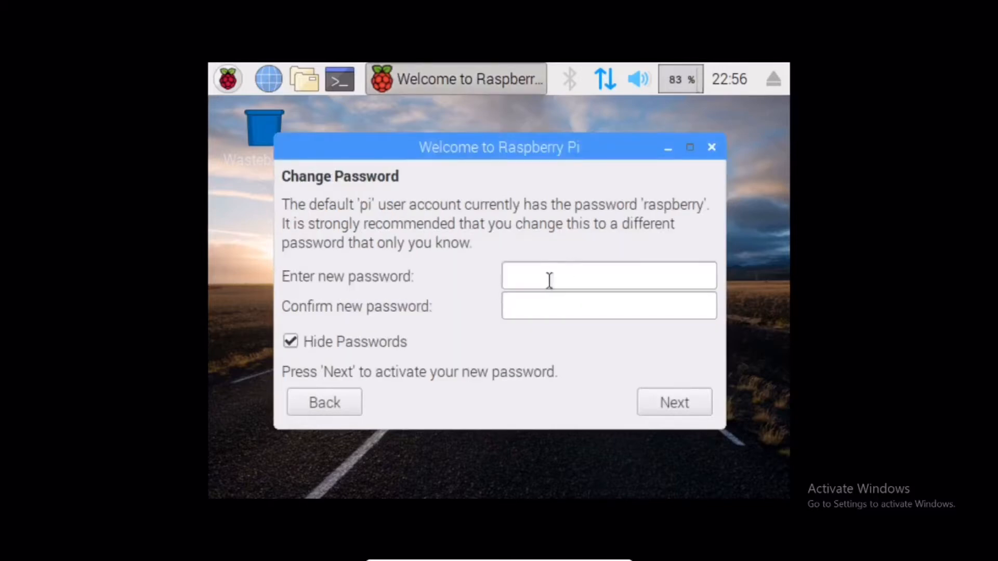
# Finish the setup wizard without a new password or update check, and reboot into Debian GNU/Linux.
pyautogui.click(667, 408)
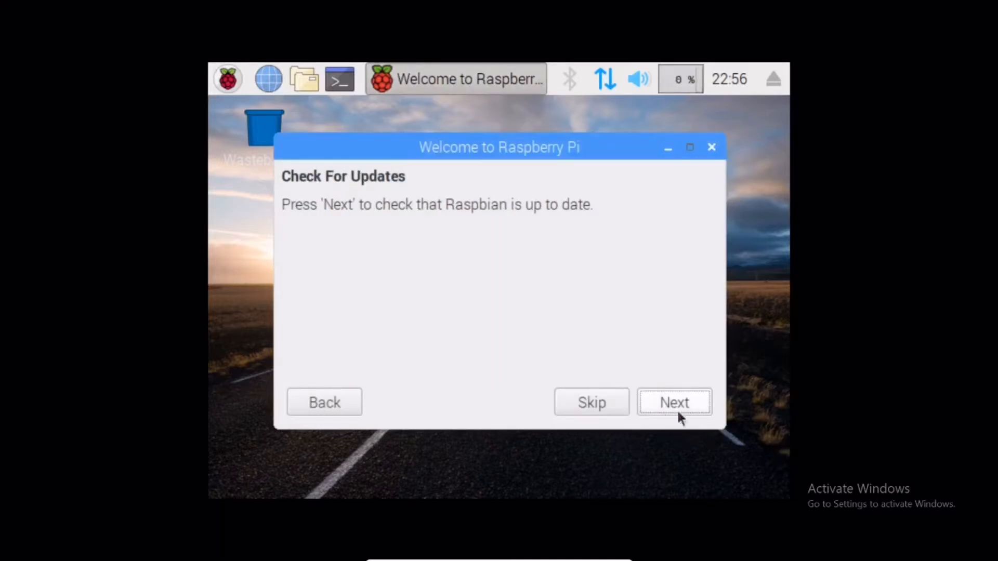
pyautogui.click(605, 407)
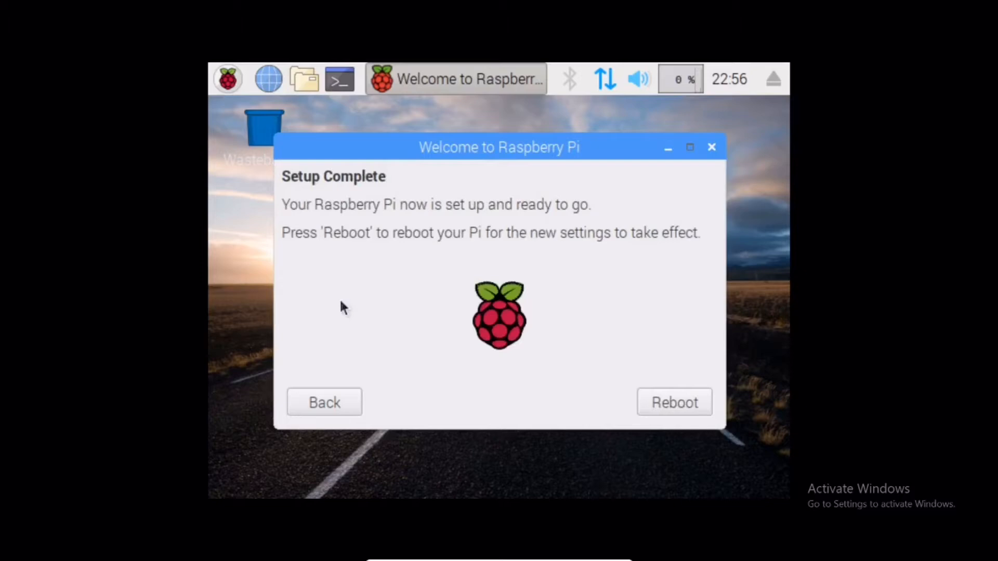
pyautogui.click(668, 400)
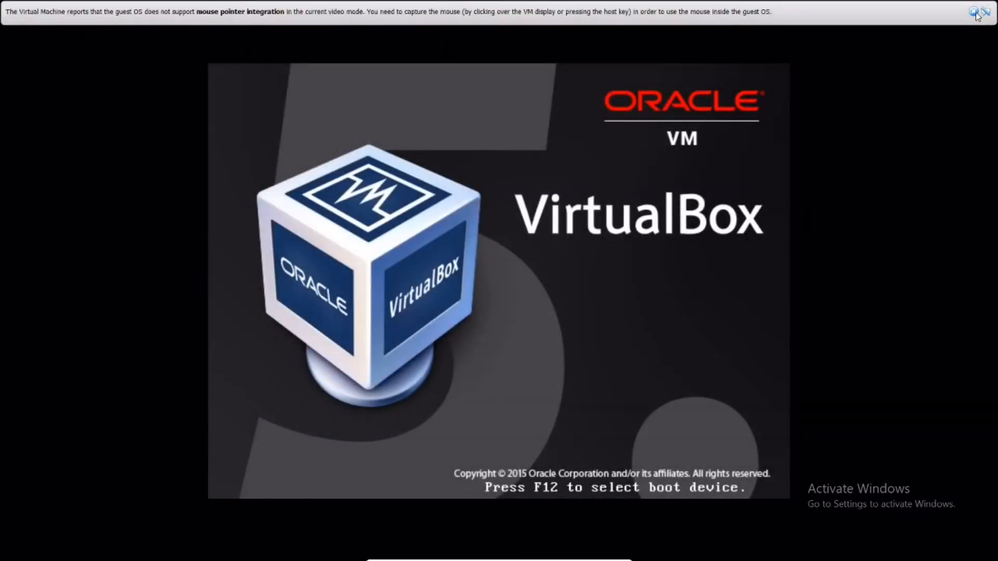
pyautogui.click(975, 11)
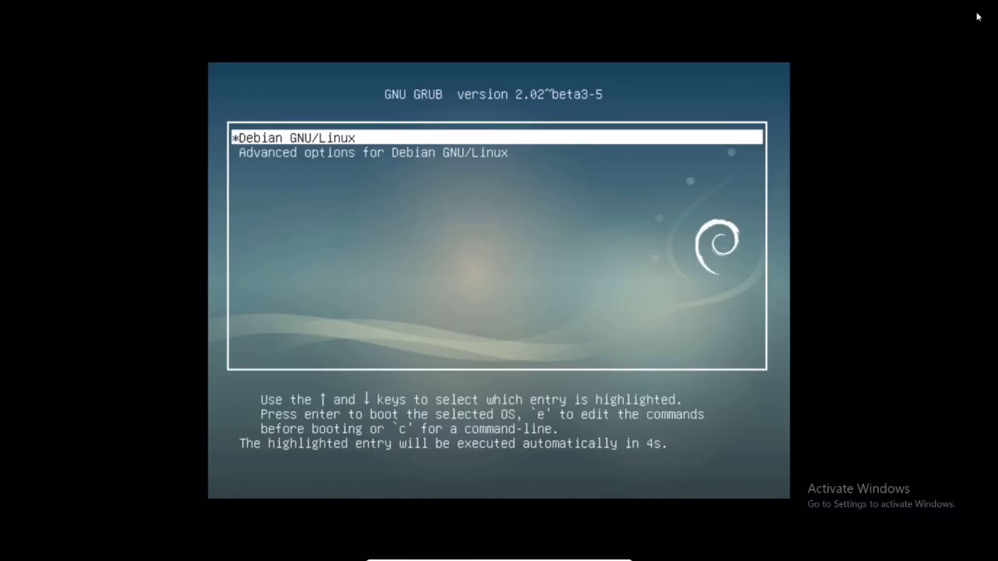
pyautogui.press('Return')
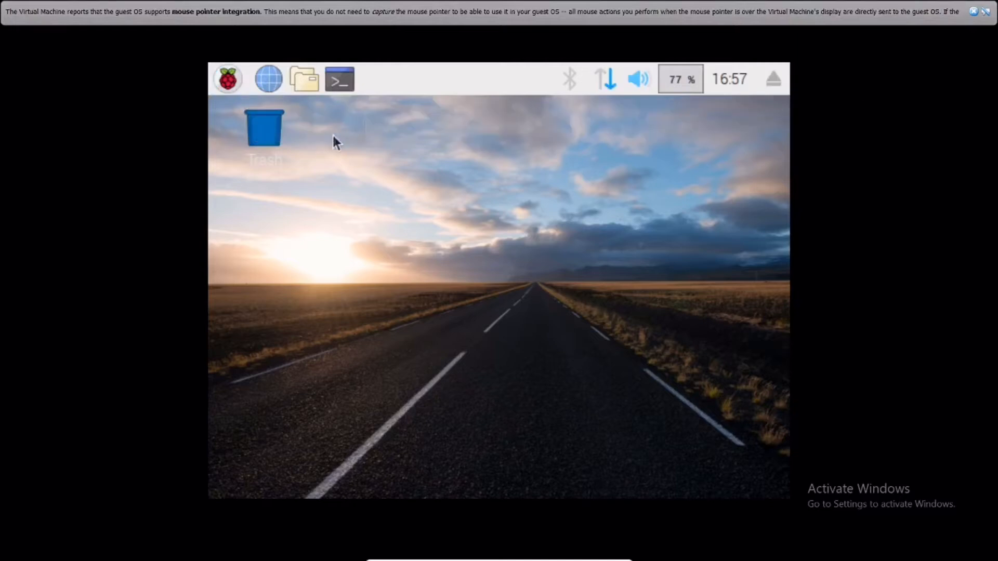
# Open the desktop's appearance settings and set the menu bar size to Medium (24x24).
pyautogui.rightClick(315, 145)
pyautogui.click(395, 317)
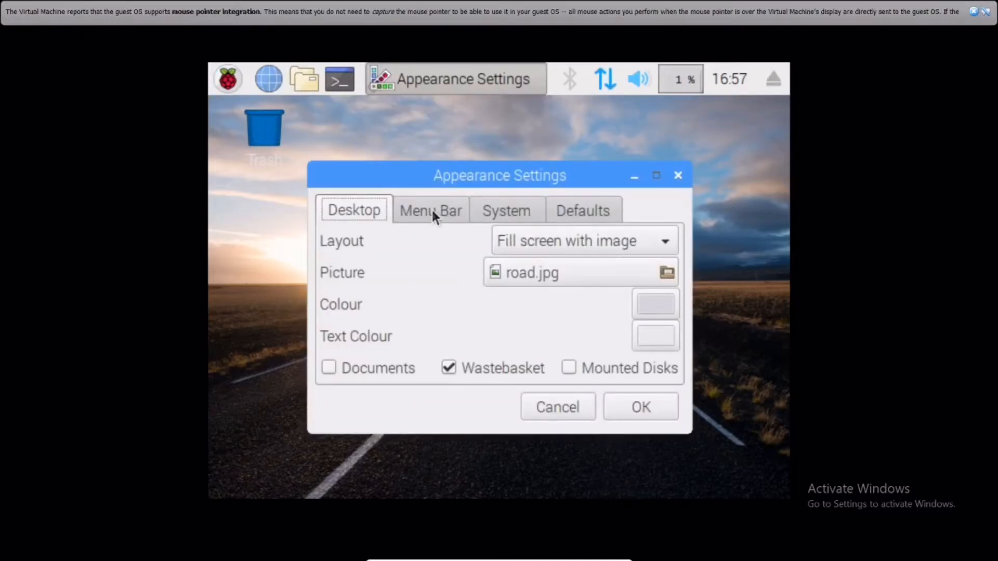
pyautogui.click(492, 215)
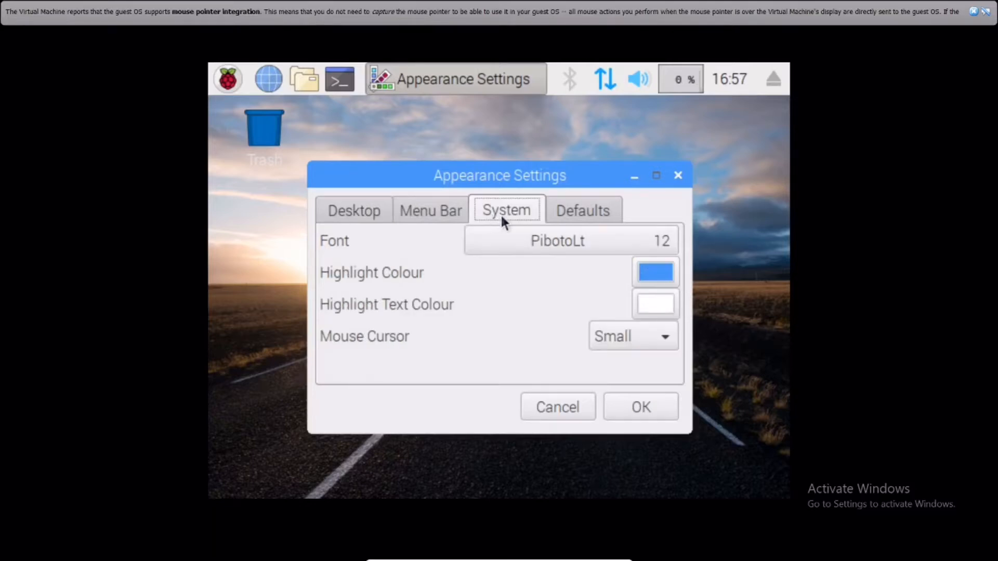
pyautogui.click(590, 219)
pyautogui.click(391, 209)
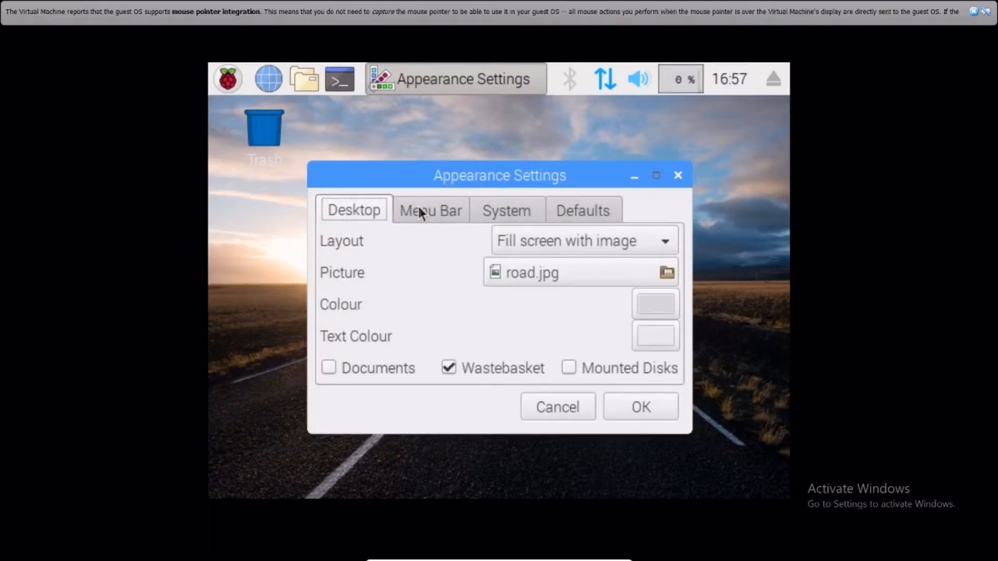
pyautogui.click(419, 209)
pyautogui.click(607, 237)
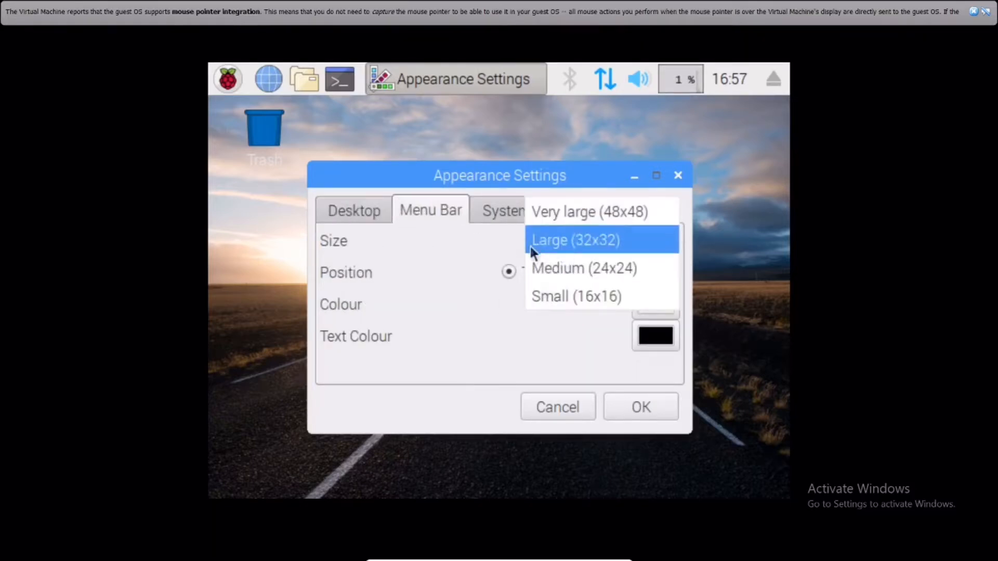
pyautogui.click(566, 267)
# Enable the display of Mounted Disks on the desktop and apply the appearance settings.
pyautogui.click(350, 214)
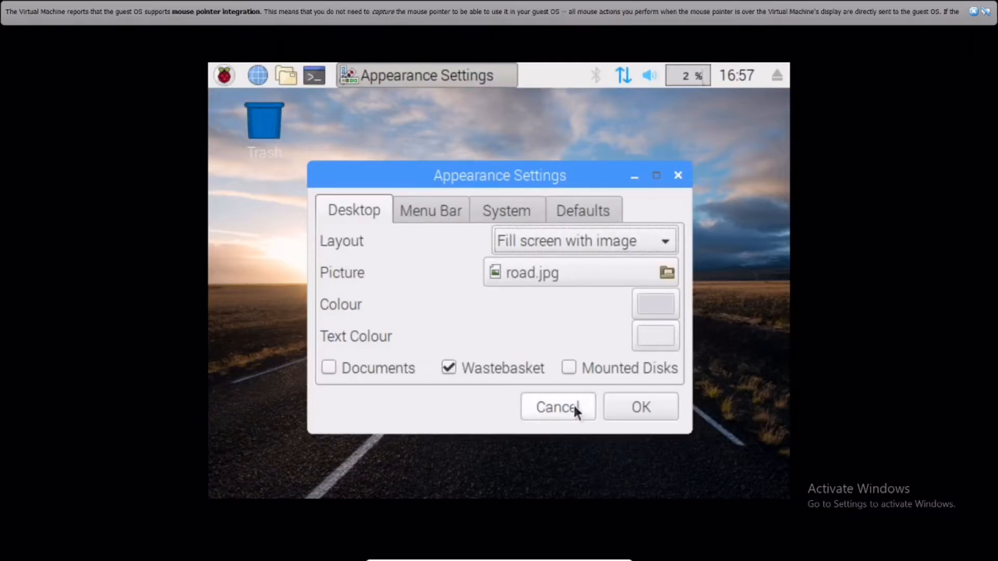
pyautogui.click(581, 370)
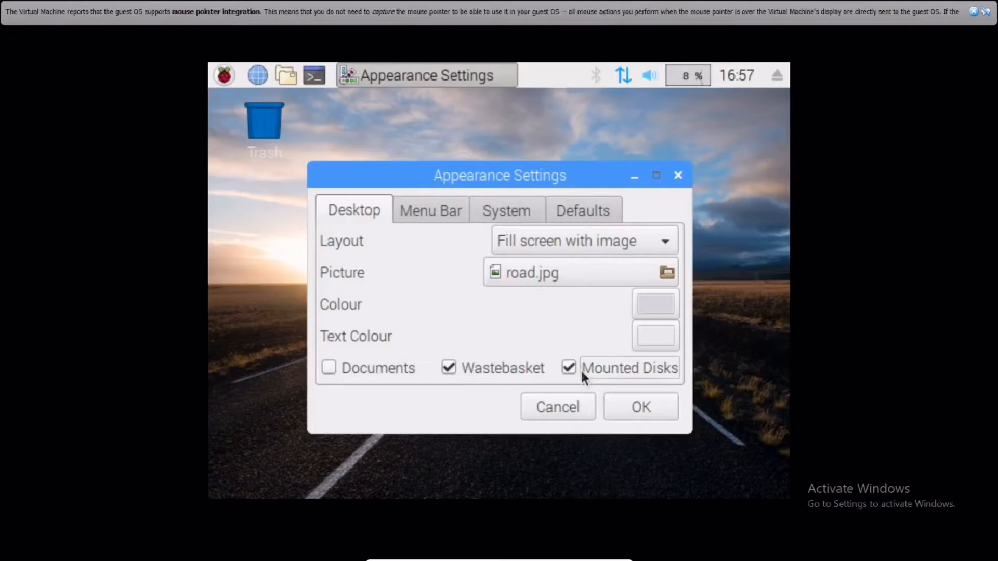
pyautogui.click(644, 406)
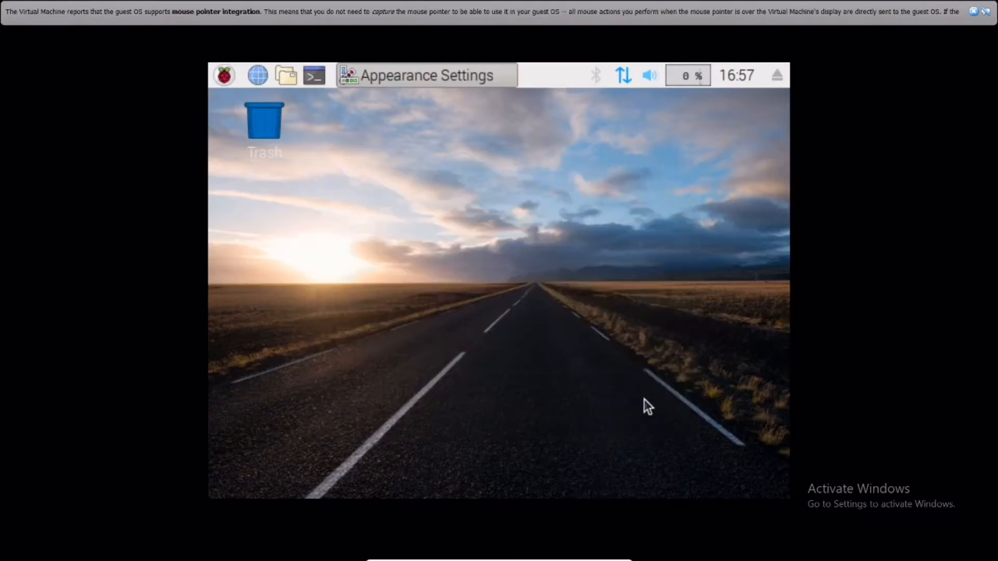
# Examine the applications offered in the desktop's main menu, including the Programming, Office and Games categories.
pyautogui.click(225, 79)
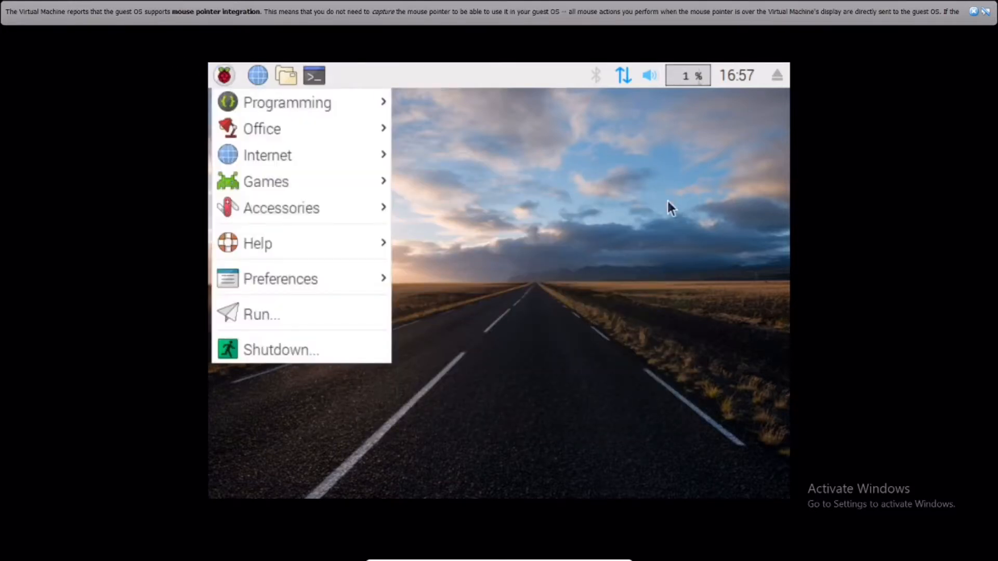
pyautogui.click(666, 201)
pyautogui.click(225, 78)
pyautogui.moveTo(254, 191)
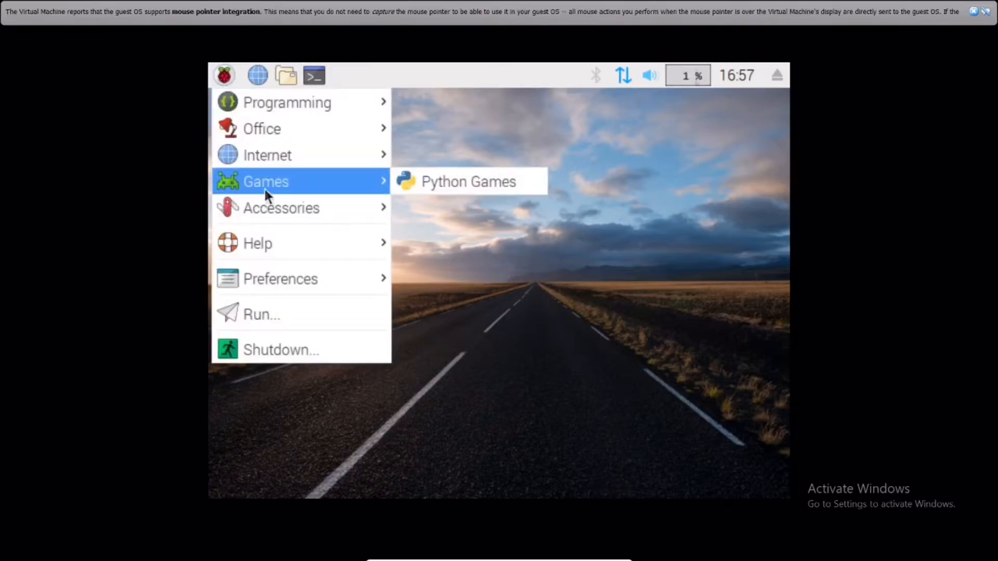
pyautogui.moveTo(233, 92)
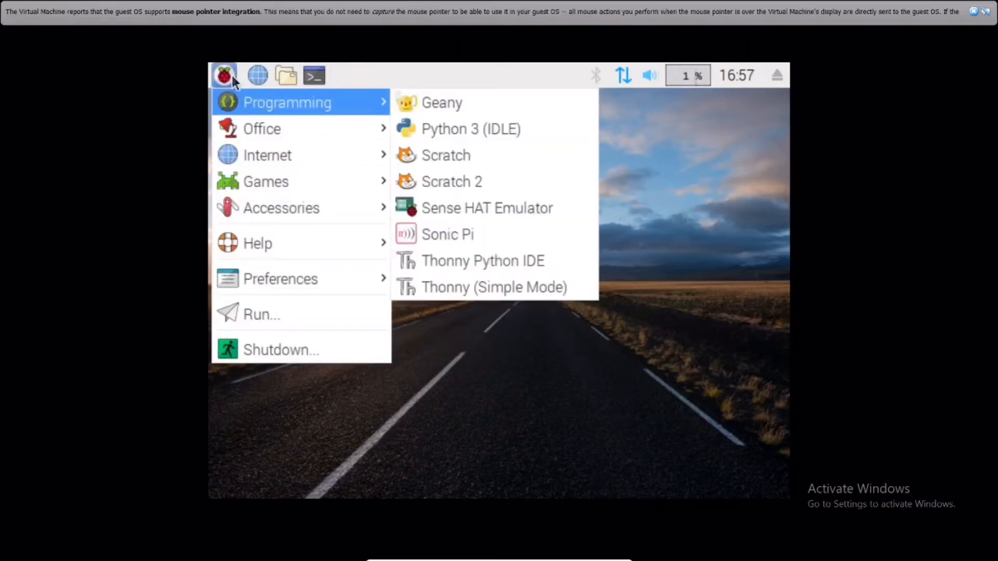
pyautogui.moveTo(251, 130)
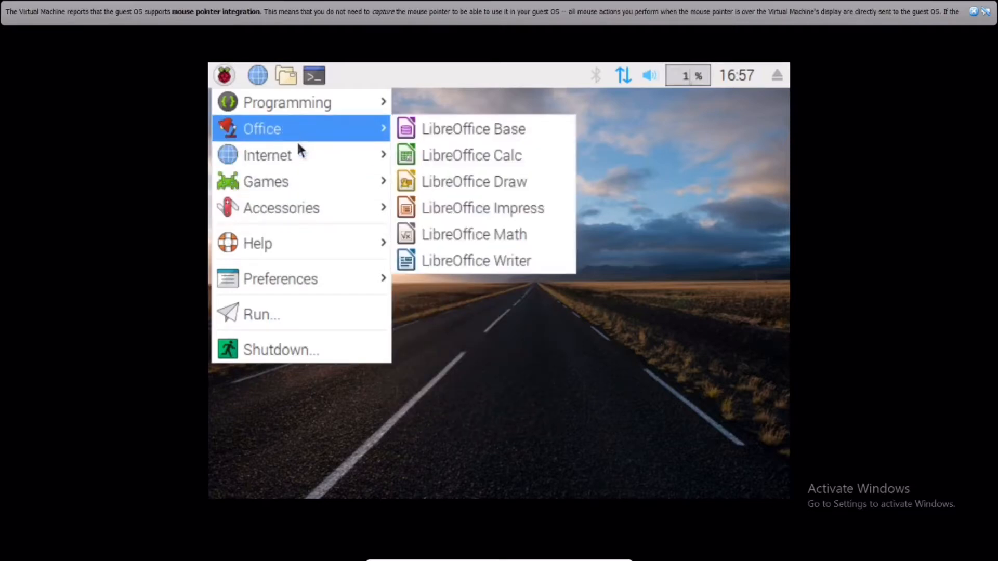
pyautogui.moveTo(301, 166)
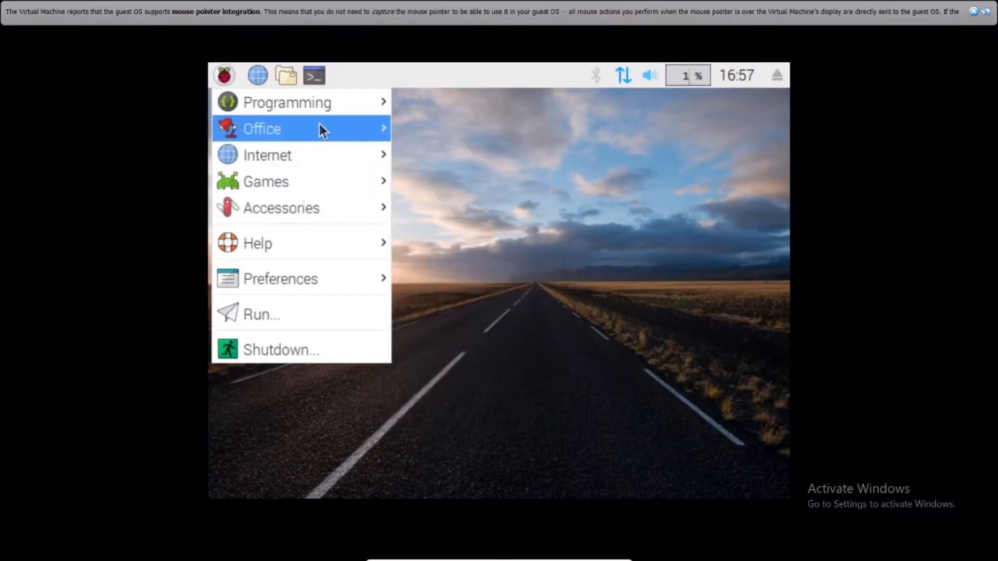
pyautogui.moveTo(319, 125)
pyautogui.moveTo(326, 108)
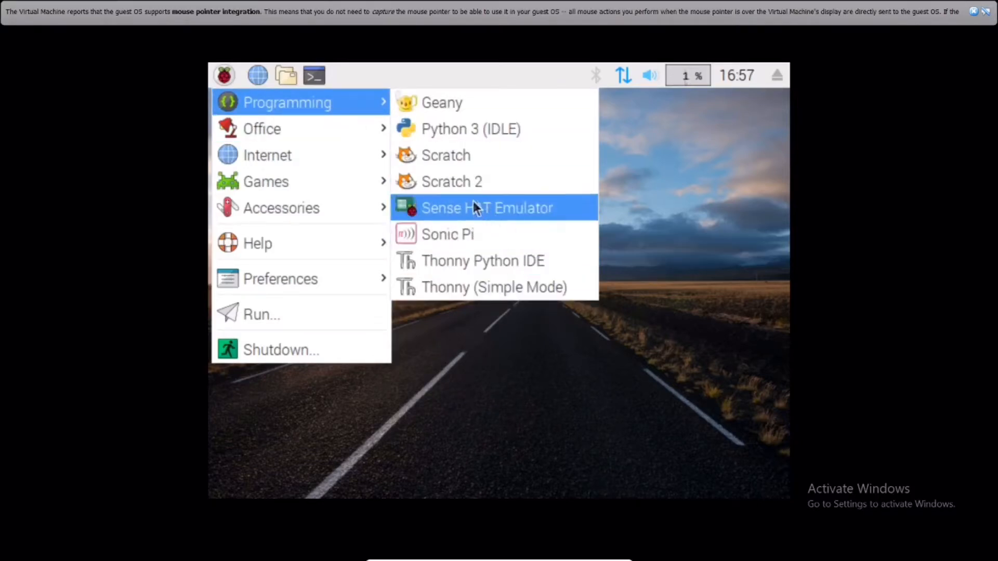
pyautogui.moveTo(387, 279)
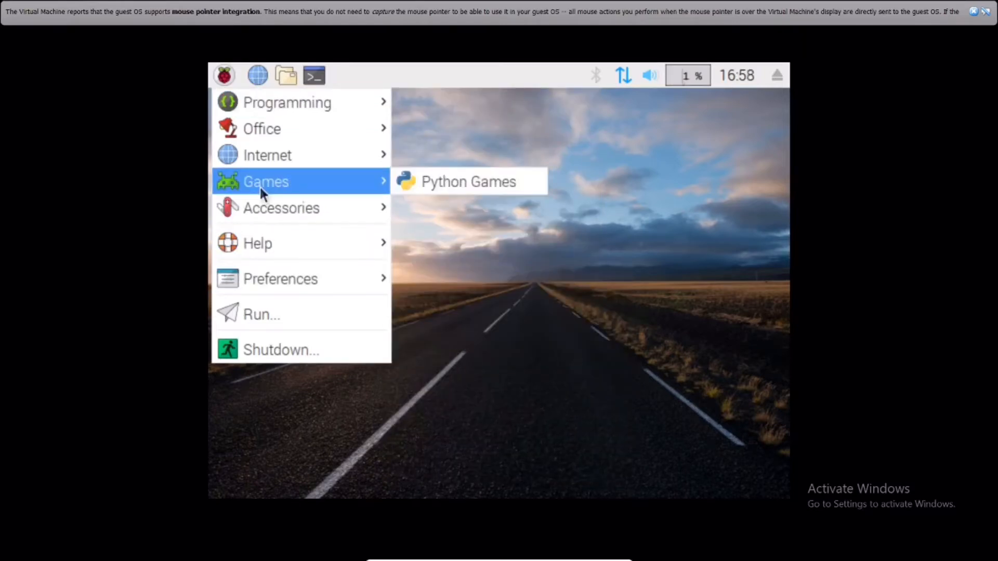
# Open the Chromium web browser, look over its start page and close it again.
pyautogui.click(471, 102)
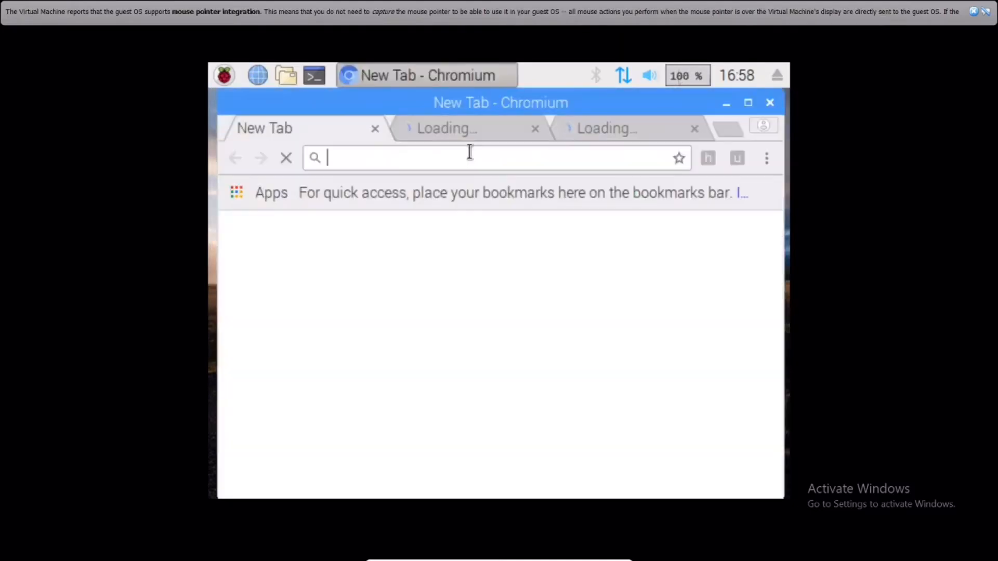
pyautogui.click(694, 129)
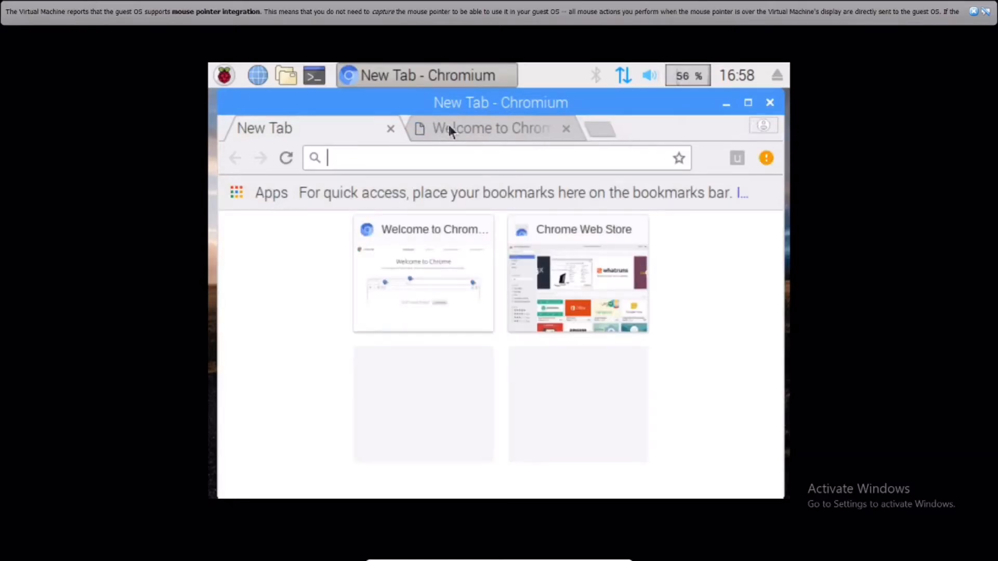
pyautogui.click(771, 103)
pyautogui.click(260, 77)
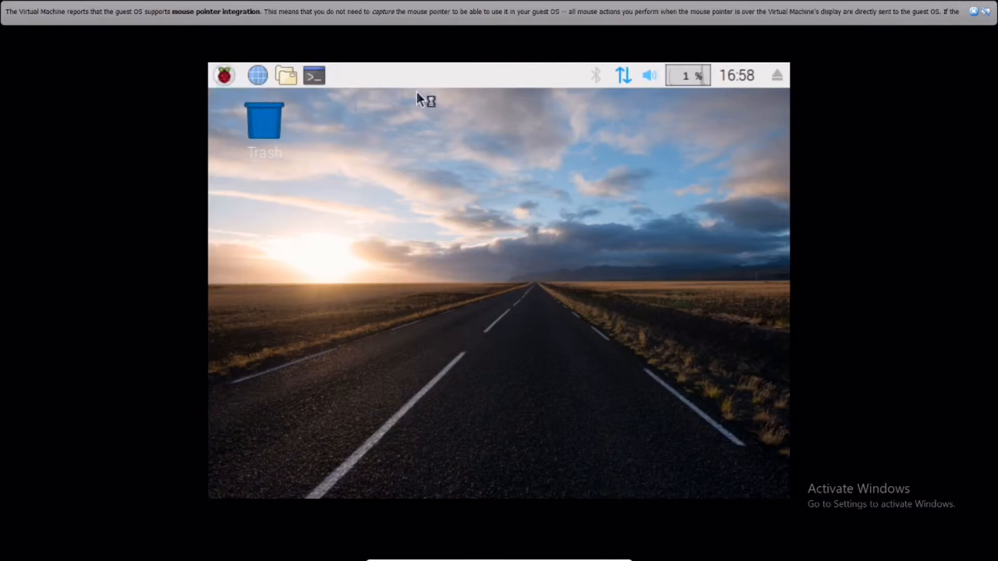
# Try to install the usbmount package from a terminal with "sudo apt-get install usbmount", and close the terminal.
pyautogui.click(321, 76)
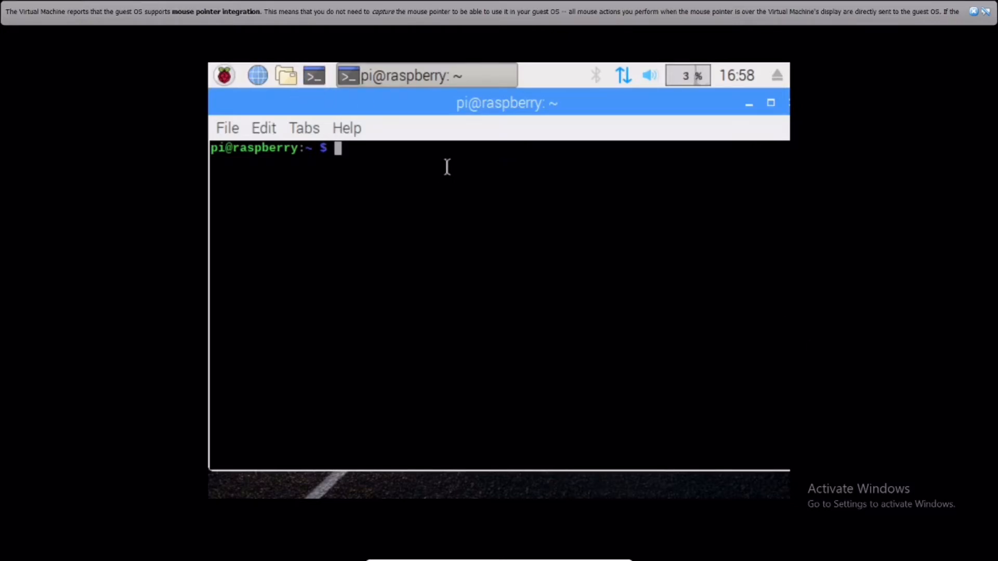
pyautogui.write('usdo')
pyautogui.press('BackSpace')
pyautogui.press('BackSpace')
pyautogui.press('BackSpace')
pyautogui.press('BackSpace')
pyautogui.write('sudo')
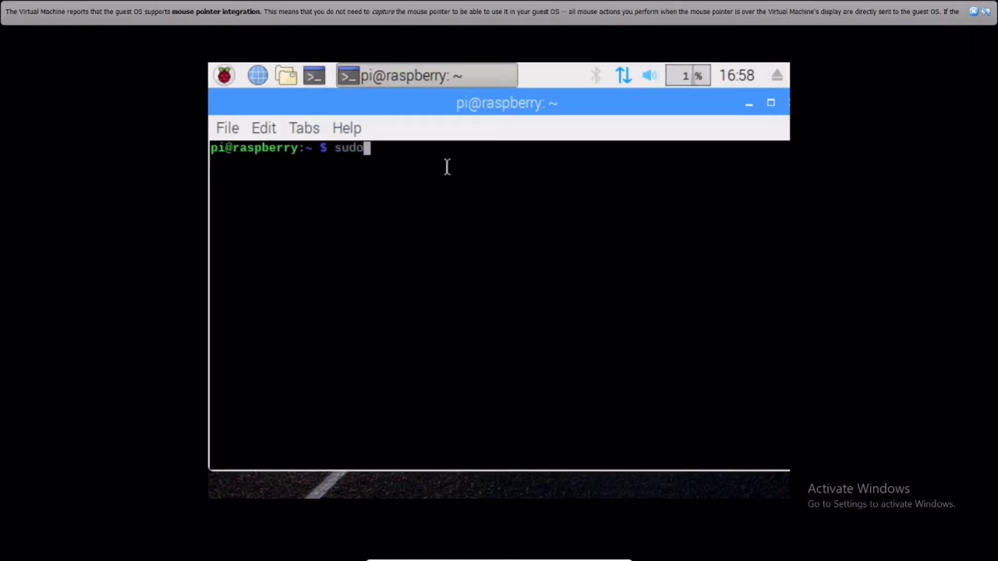
pyautogui.write(' apt')
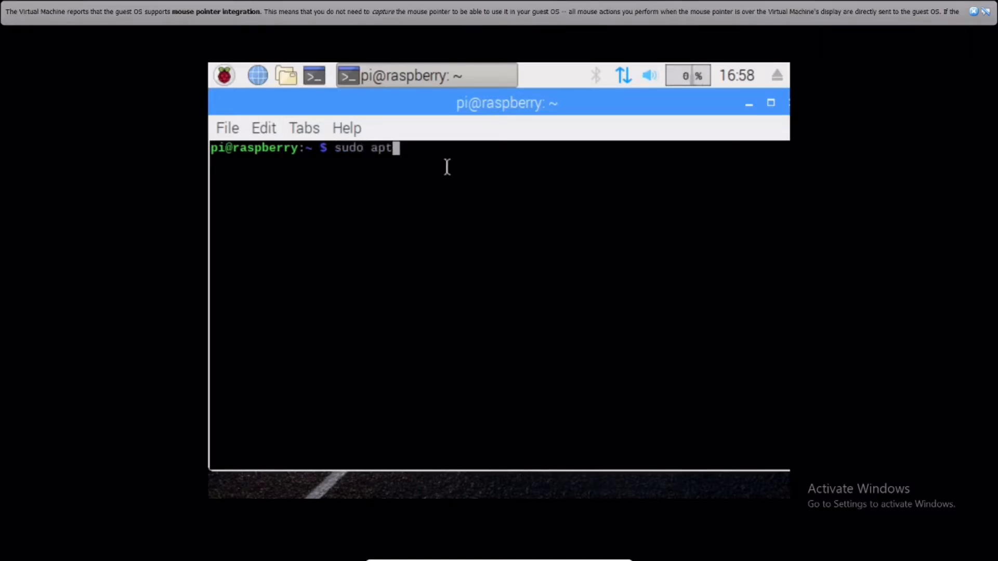
pyautogui.write('-get in')
pyautogui.write('st')
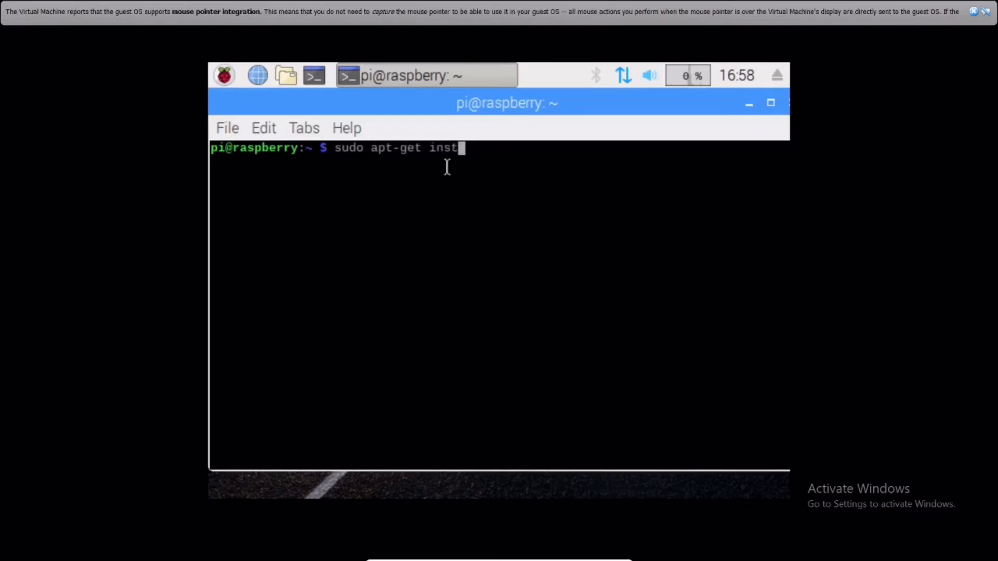
pyautogui.write('all usbmount')
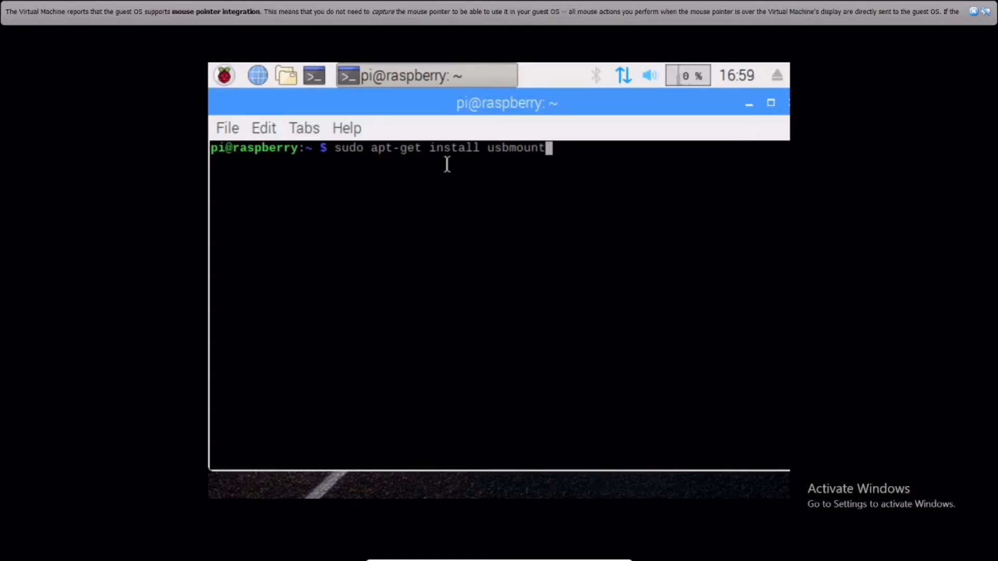
pyautogui.press('Return')
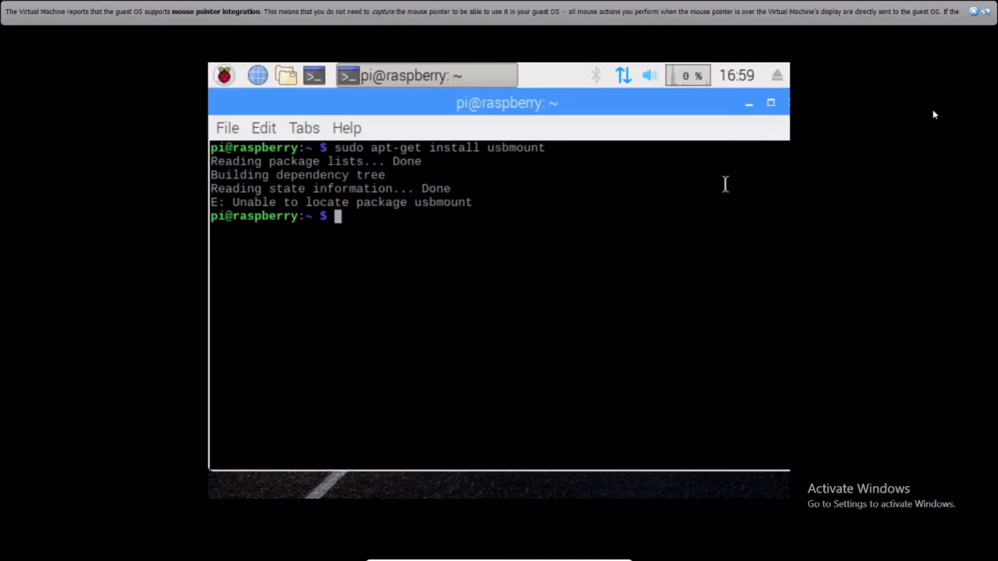
pyautogui.doubleClick(679, 99)
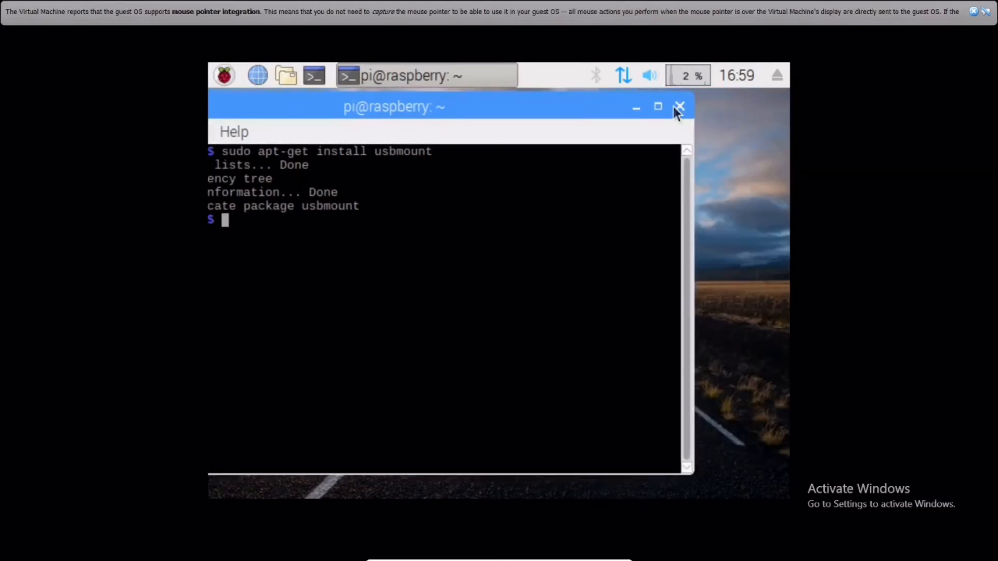
pyautogui.click(678, 105)
# Open the file manager on the pi home folder and look through the folder tree of the file system.
pyautogui.click(280, 76)
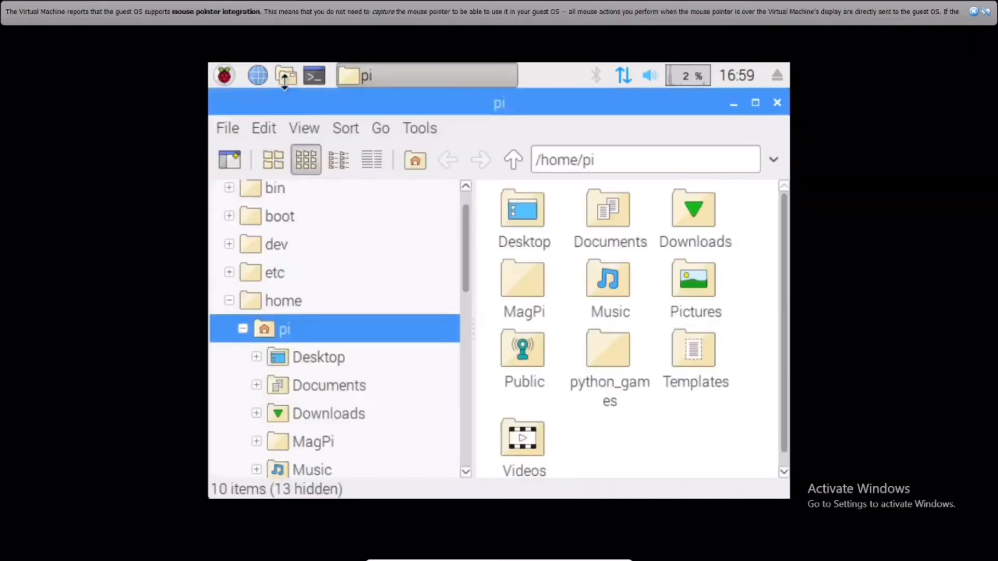
pyautogui.scroll(-4, 385, 312)
pyautogui.scroll(-3, 396, 325)
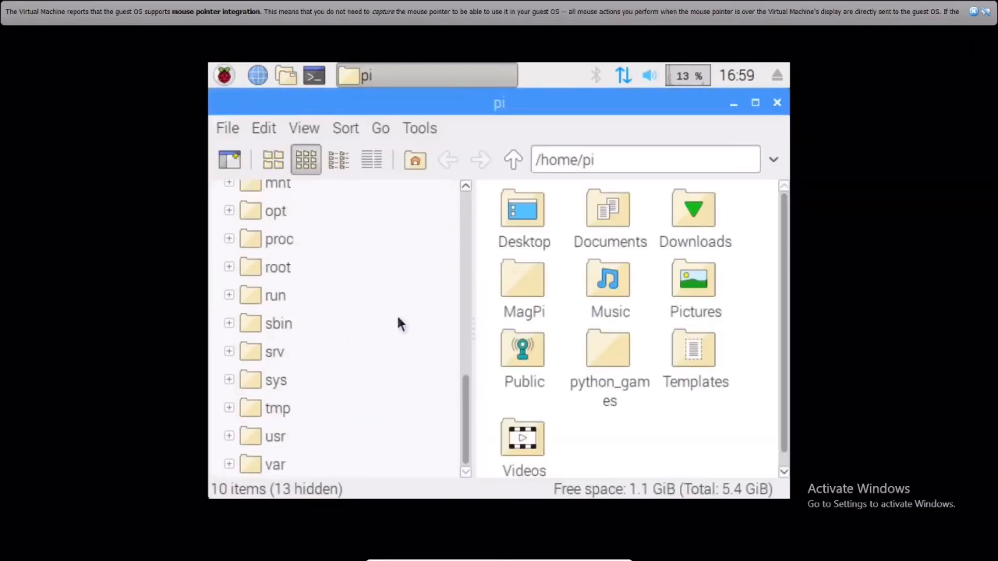
pyautogui.scroll(10, 398, 324)
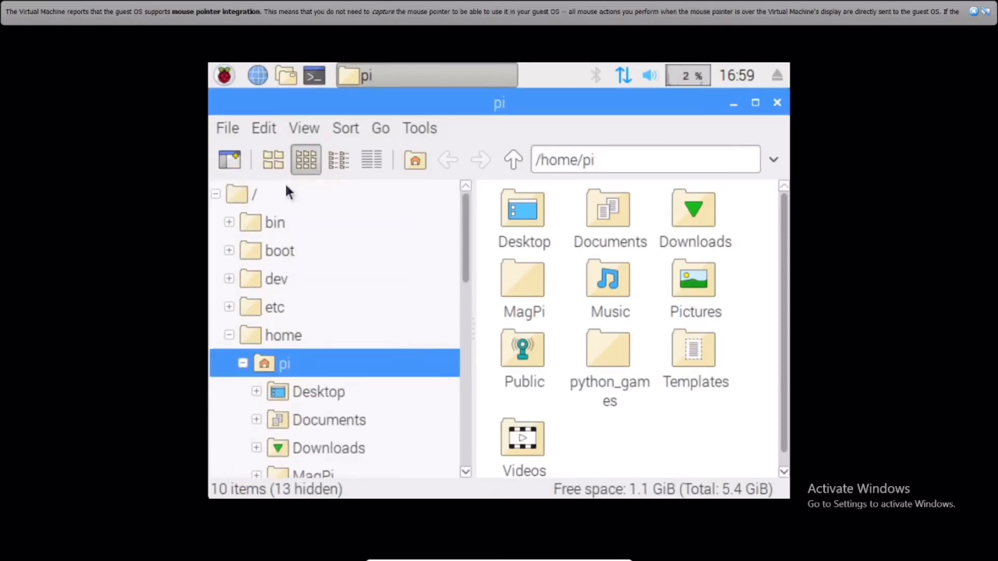
# Display the home folder's contents as large thumbnails, look over the view options and close the file manager.
pyautogui.click(273, 161)
pyautogui.click(230, 161)
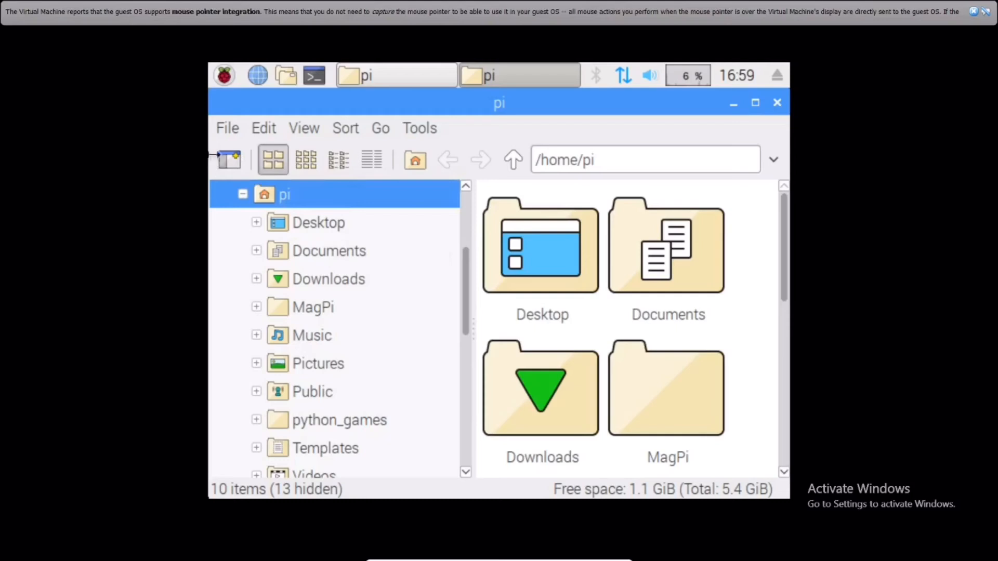
pyautogui.click(776, 103)
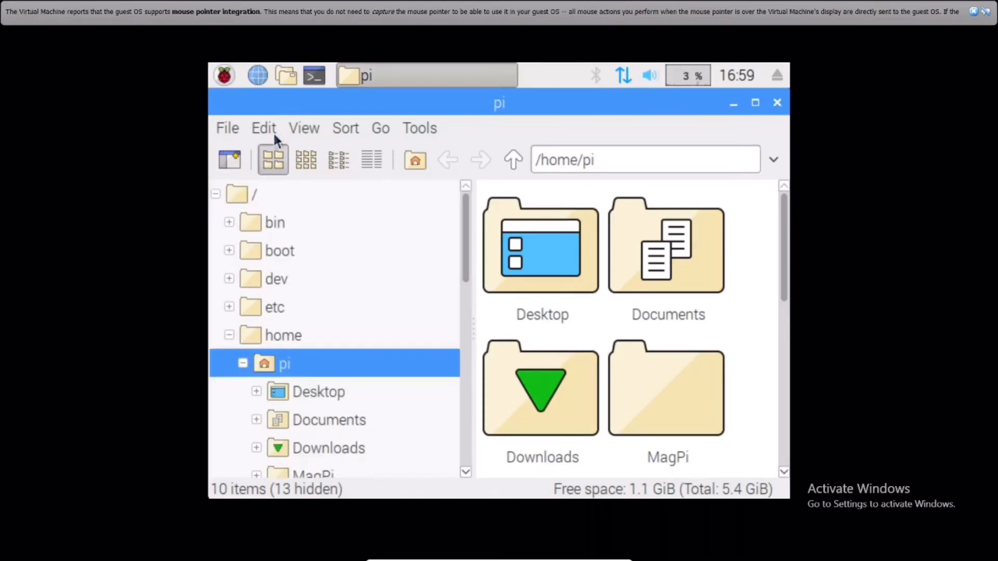
pyautogui.click(310, 131)
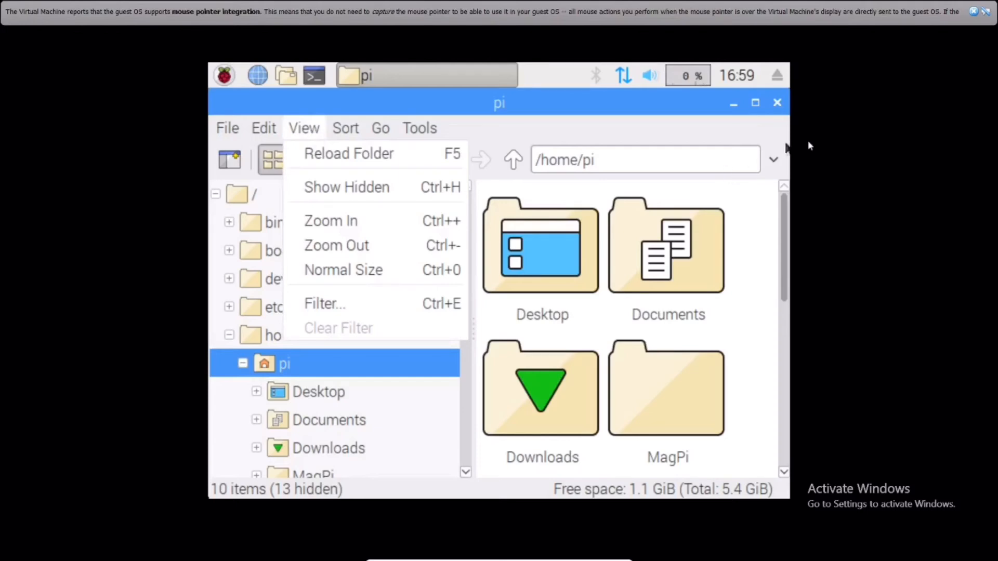
pyautogui.click(610, 145)
pyautogui.click(776, 103)
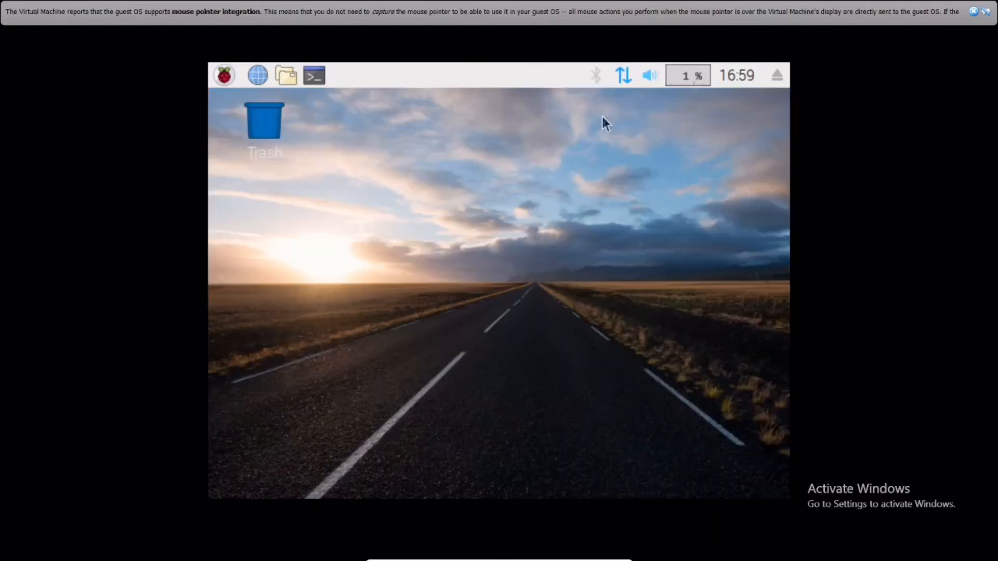
# Examine the Internet, Office and Programming applications in the desktop's main menu and close the menu.
pyautogui.click(224, 76)
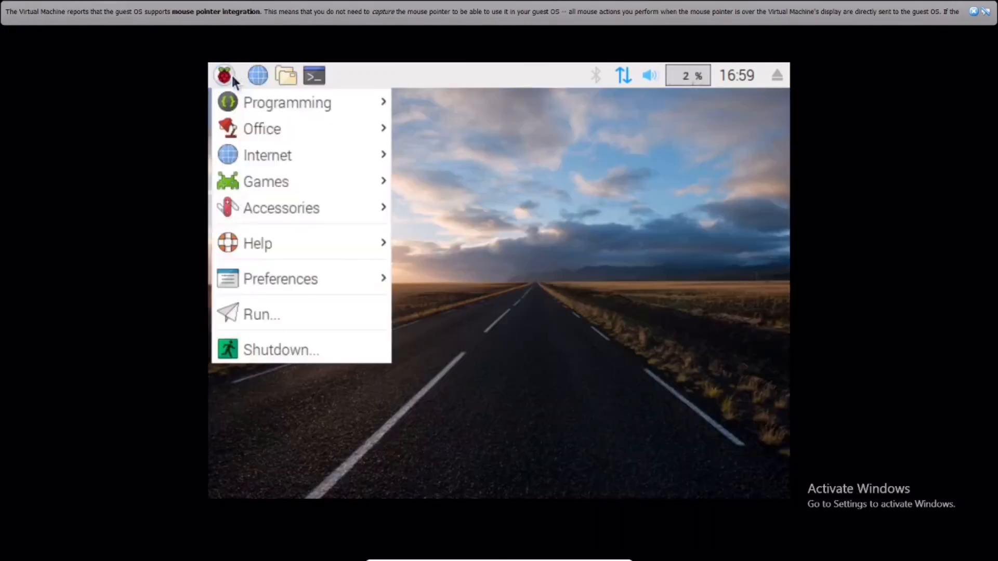
pyautogui.moveTo(251, 185)
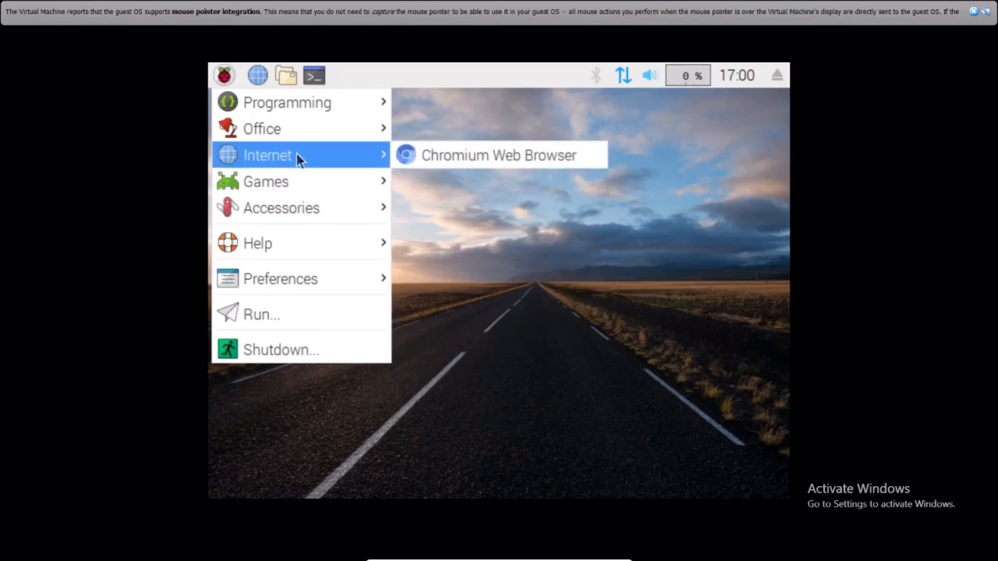
pyautogui.moveTo(308, 134)
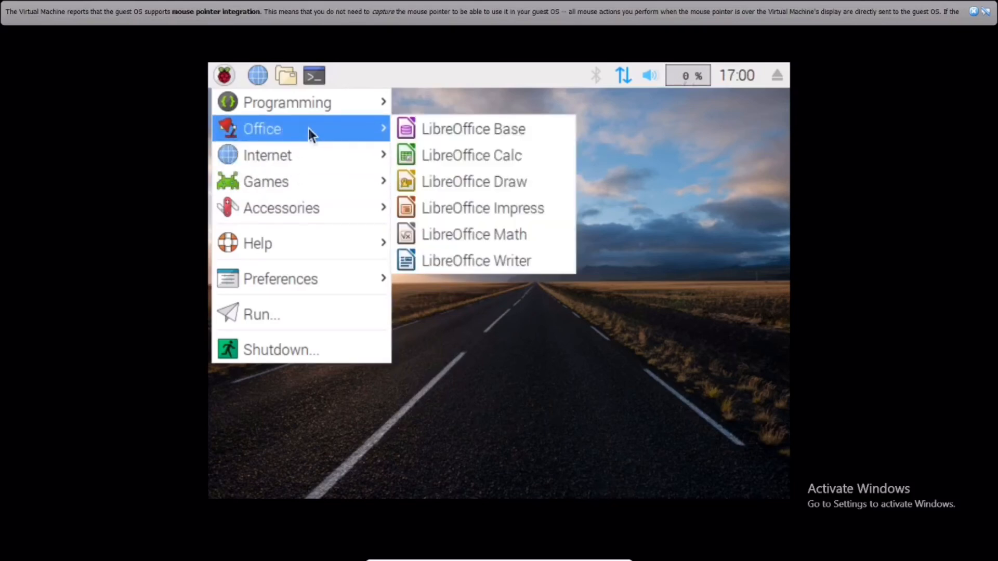
pyautogui.moveTo(320, 111)
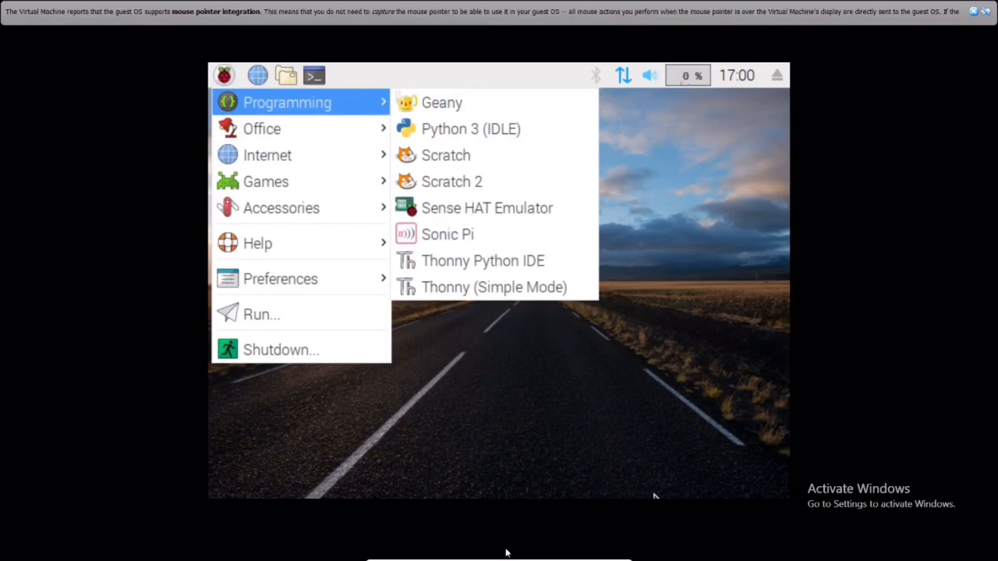
pyautogui.click(559, 525)
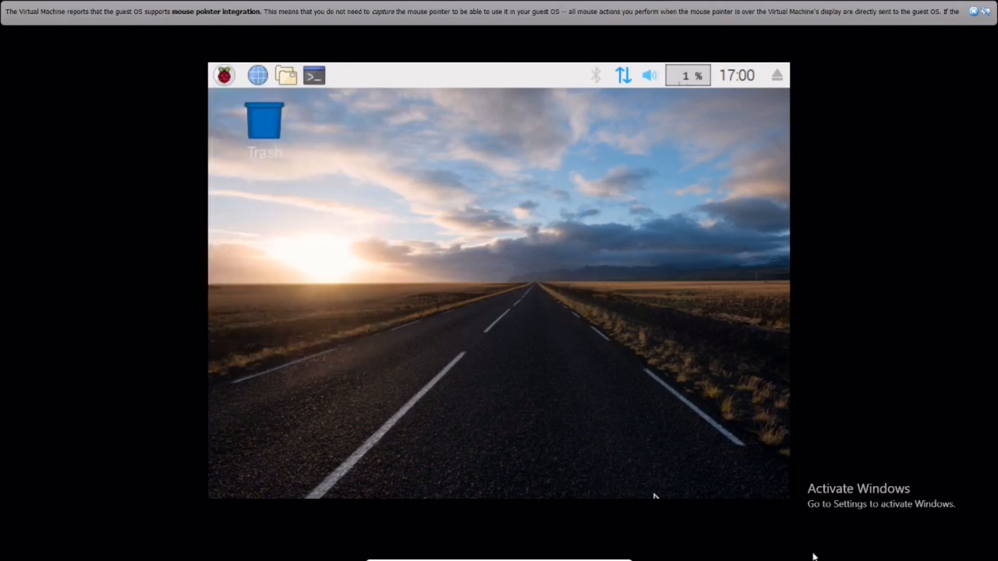
pyautogui.press('super')
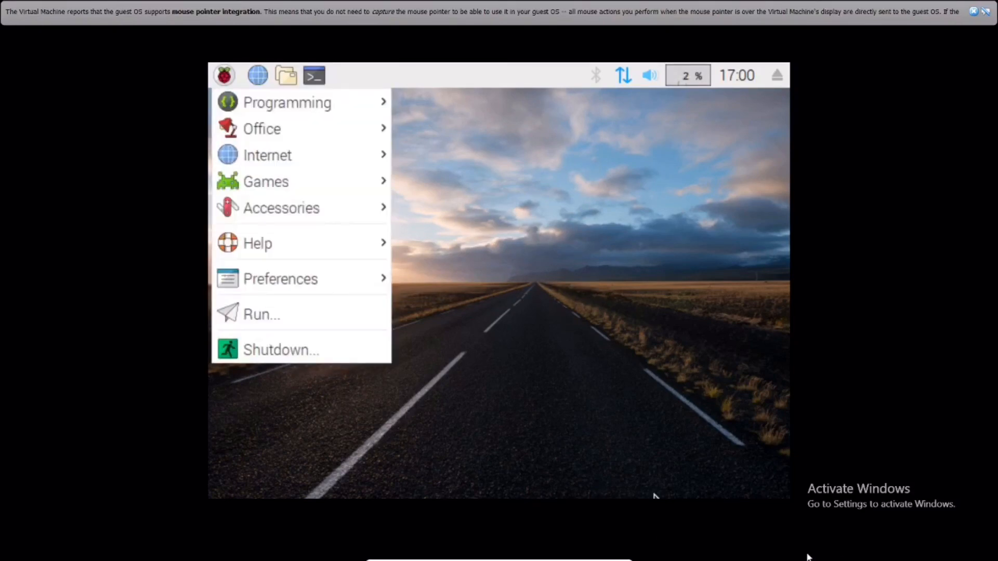
pyautogui.press('super')
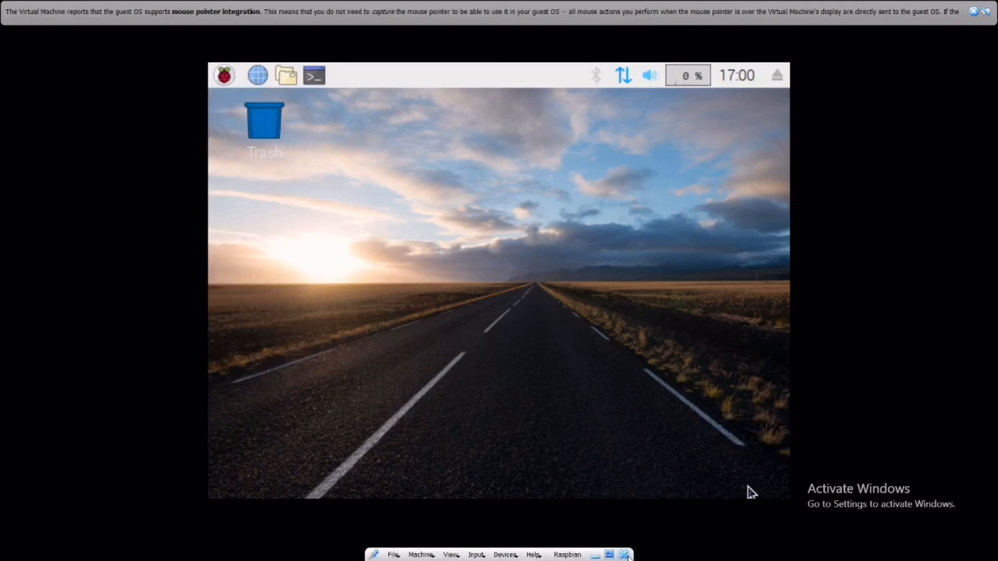
# Close the Raspbian virtual machine by powering it off and return to the VirtualBox Manager.
pyautogui.click(624, 557)
pyautogui.click(449, 318)
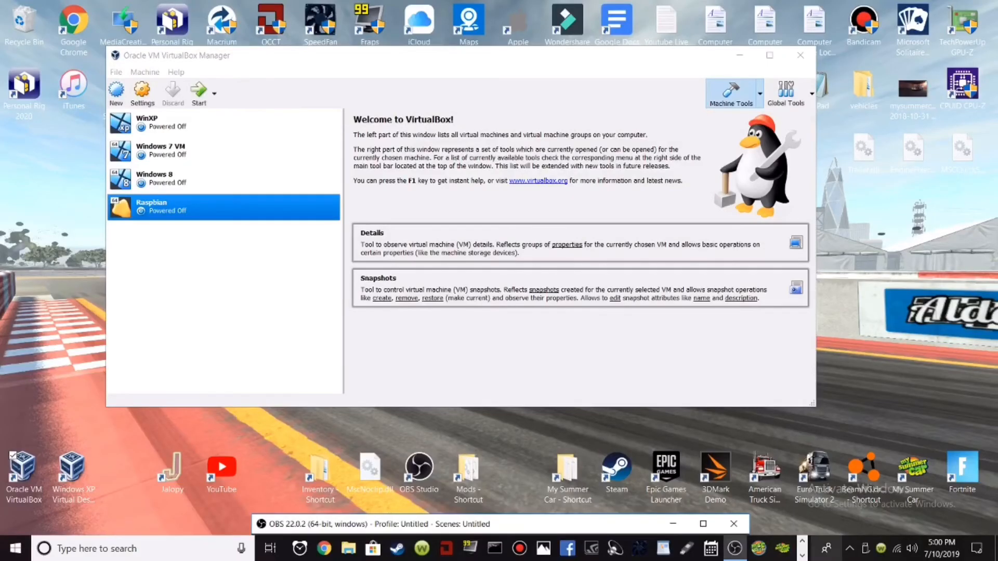
pyautogui.click(735, 550)
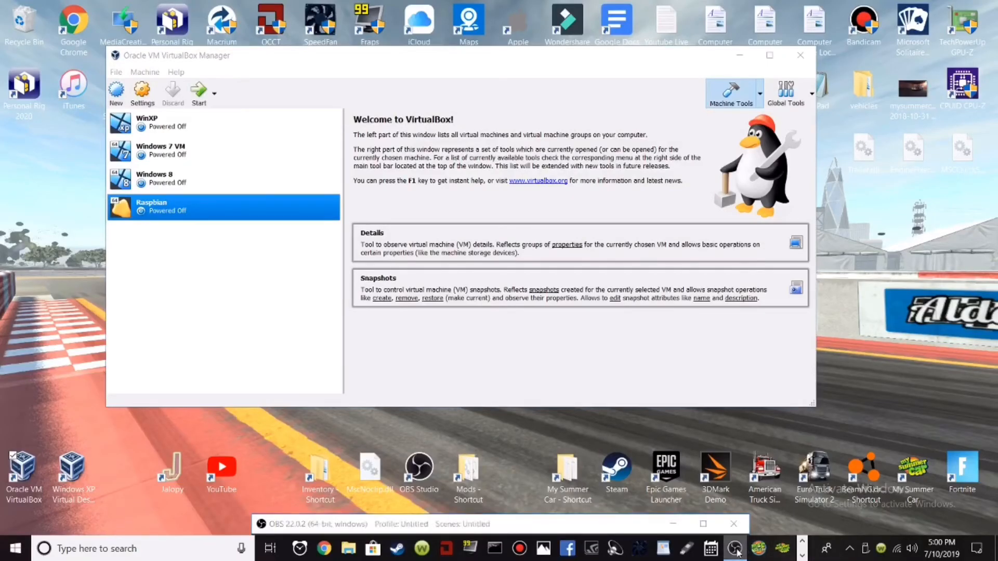
pyautogui.click(802, 541)
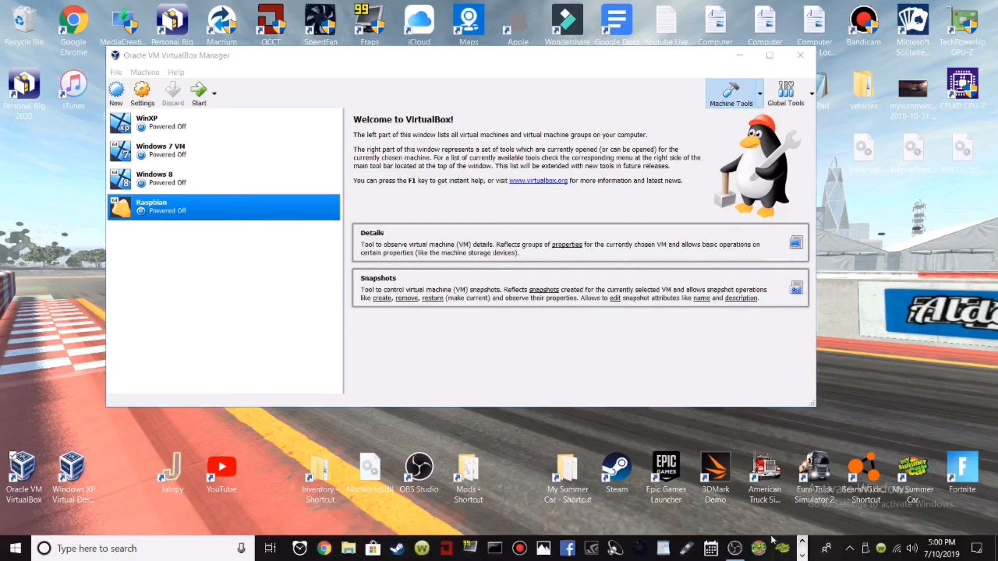